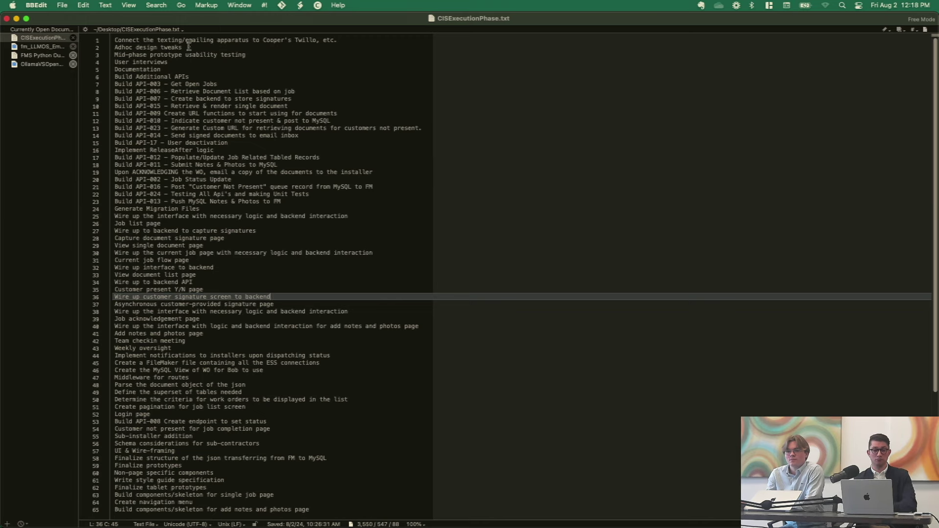
# - Close CISExecutionPhase.txt in the text editor and load that desktop file into the task list container of the Multi-Task Estimate layout
pyautogui.click(73, 38)
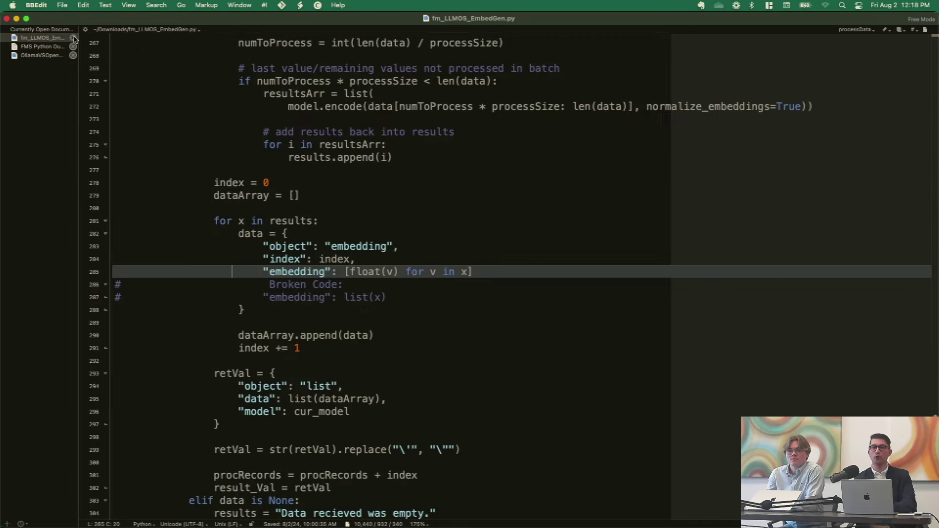
pyautogui.press('super+h')
pyautogui.moveTo(912, 253); pyautogui.dragTo(319, 117)
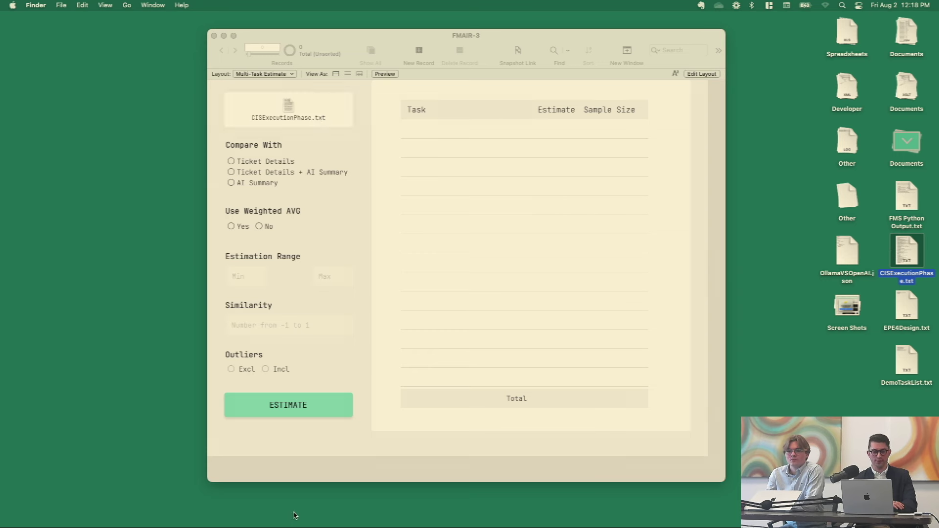
# - Set the comparison basis to Ticket Details and run the multi-task estimate
pyautogui.click(251, 160)
pyautogui.click(252, 161)
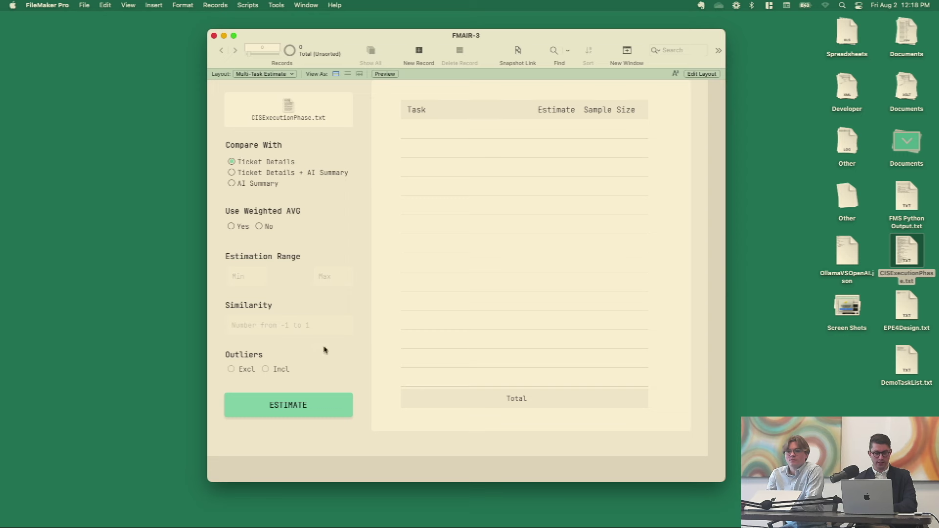
pyautogui.click(310, 411)
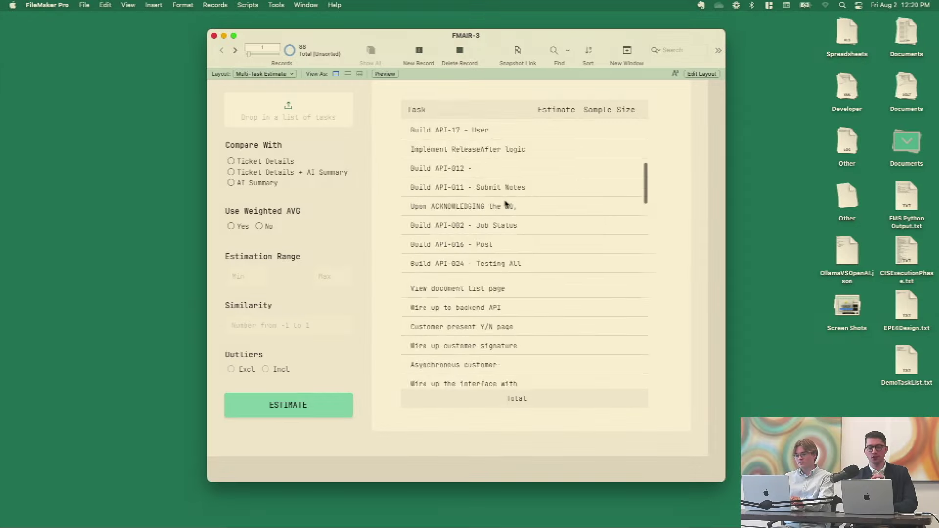
# - Review the whole imported task list in the multi-task estimate table and return to its first entry
pyautogui.scroll(-10, 504, 202)
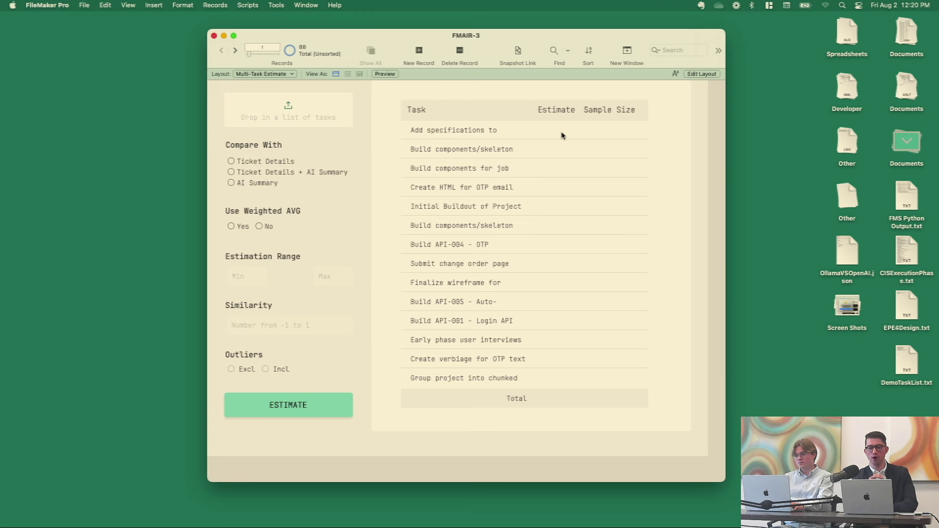
pyautogui.scroll(2, 465, 161)
pyautogui.scroll(3, 465, 161)
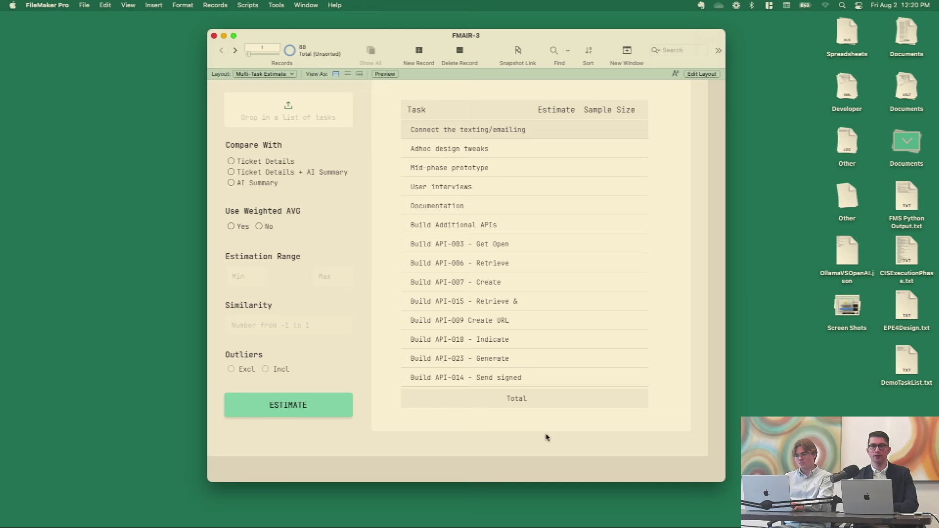
pyautogui.scroll(-10, 496, 218)
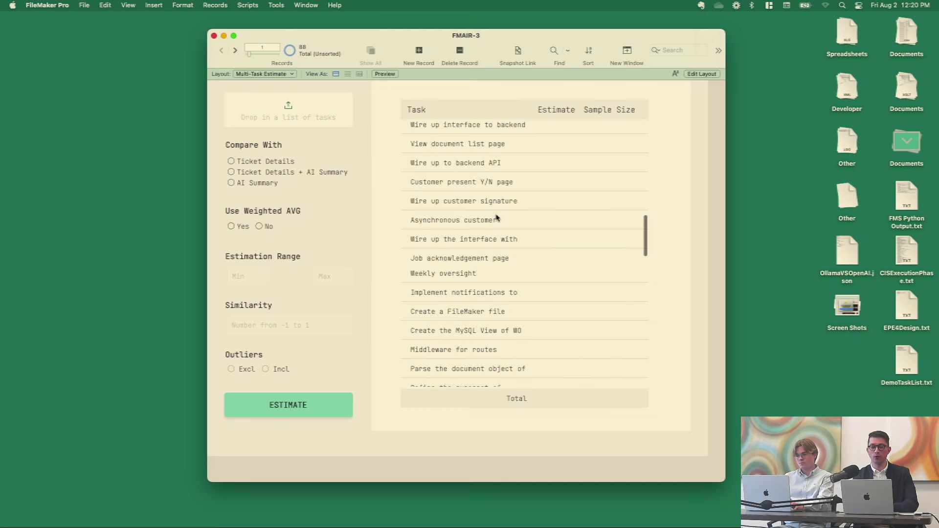
pyautogui.scroll(-5, 494, 215)
pyautogui.scroll(15, 494, 215)
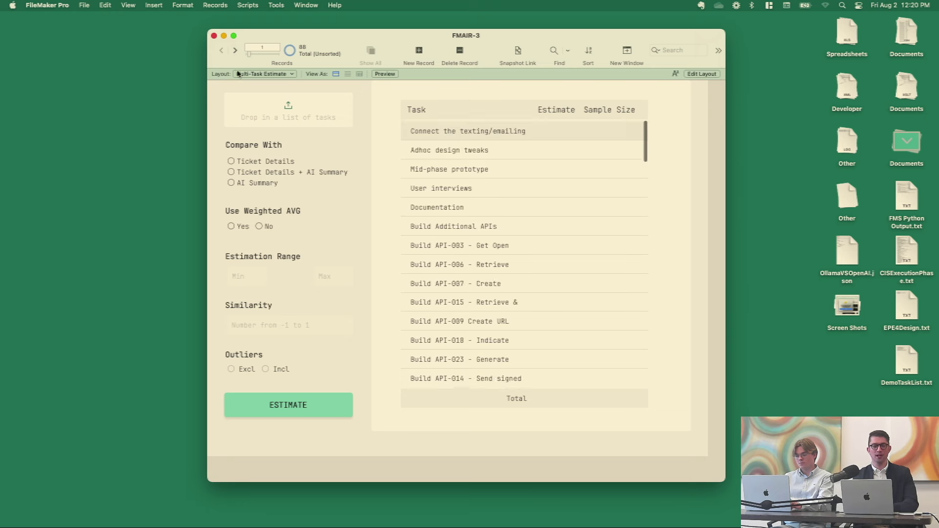
# - Switch to the Single Task Estimate layout and inspect the _ai_vectorA container field in the yt_issues field definitions
pyautogui.click(257, 73)
pyautogui.click(264, 69)
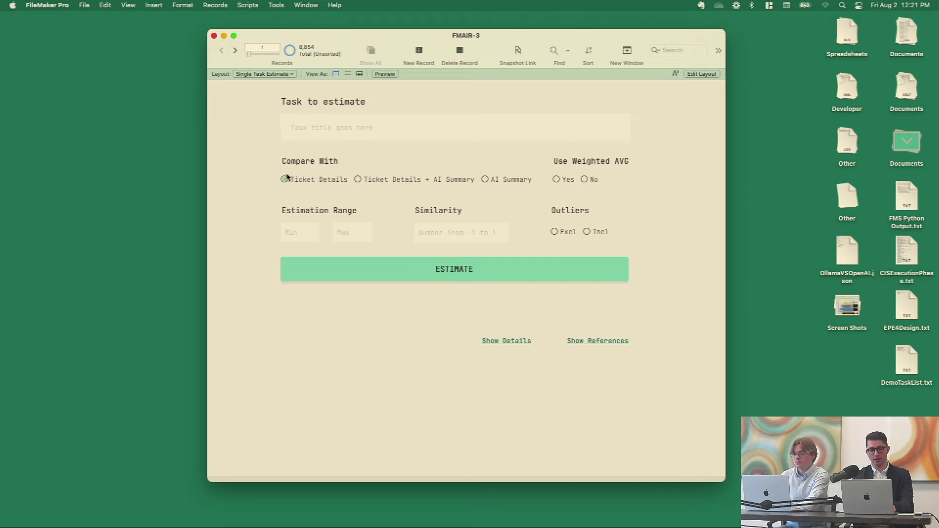
pyautogui.press('super+shift+d')
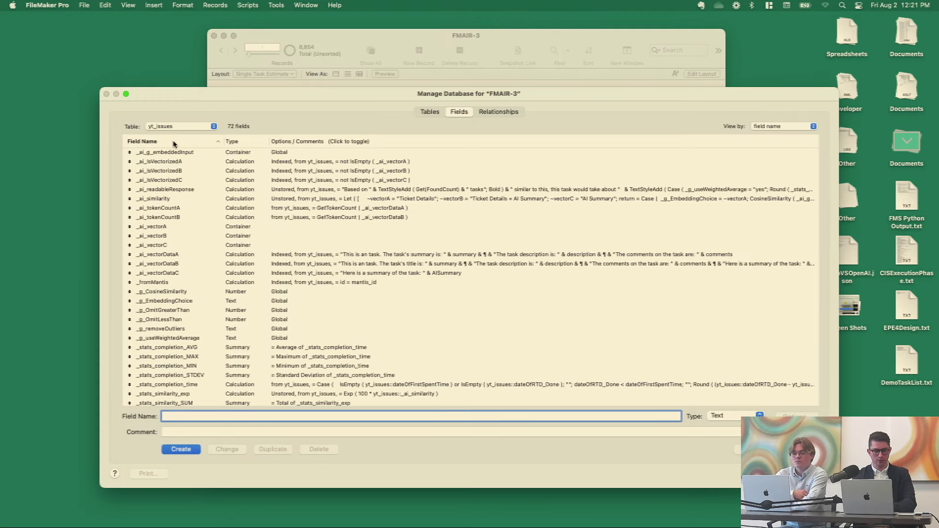
pyautogui.click(160, 229)
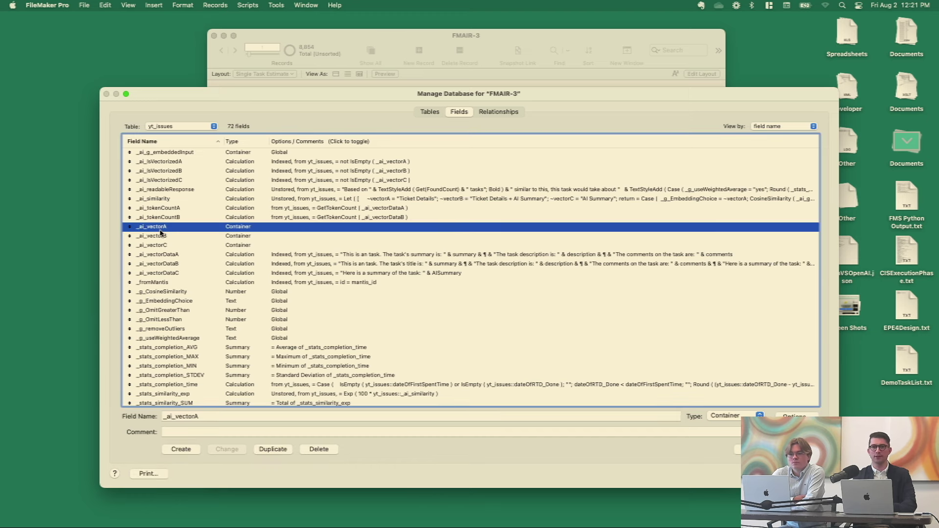
pyautogui.press('Return')
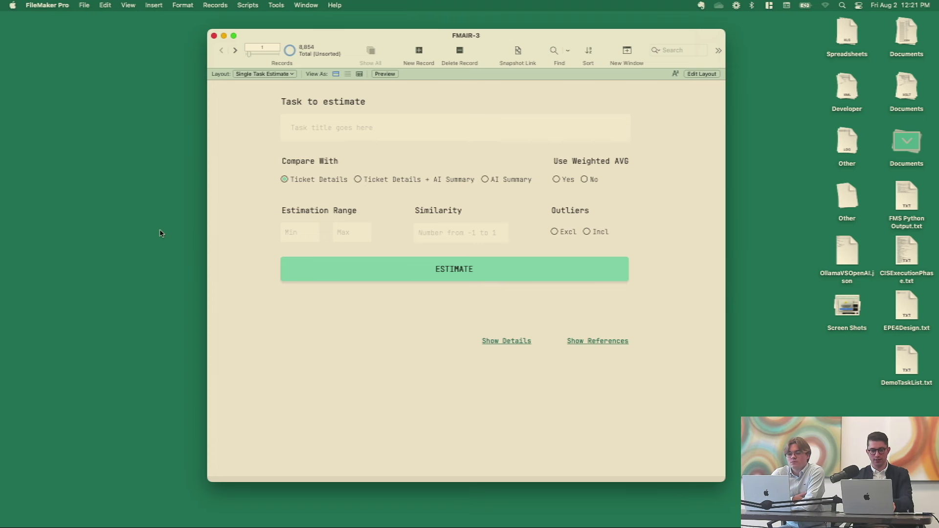
# - Enter "Build a better mouse trap" as the task to estimate
pyautogui.click(329, 129)
pyautogui.write('Guil')
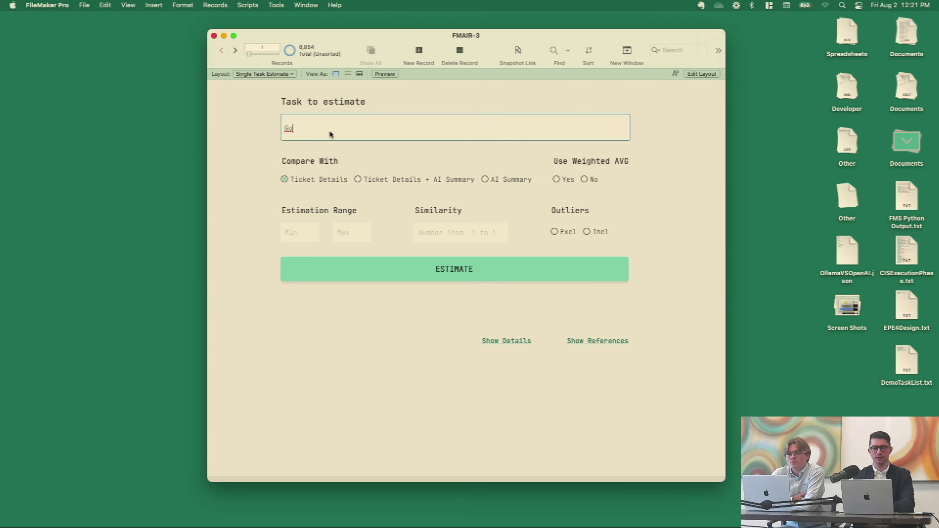
pyautogui.press('BackSpace')
pyautogui.press('BackSpace')
pyautogui.press('BackSpace')
pyautogui.press('BackSpace')
pyautogui.write('Build a')
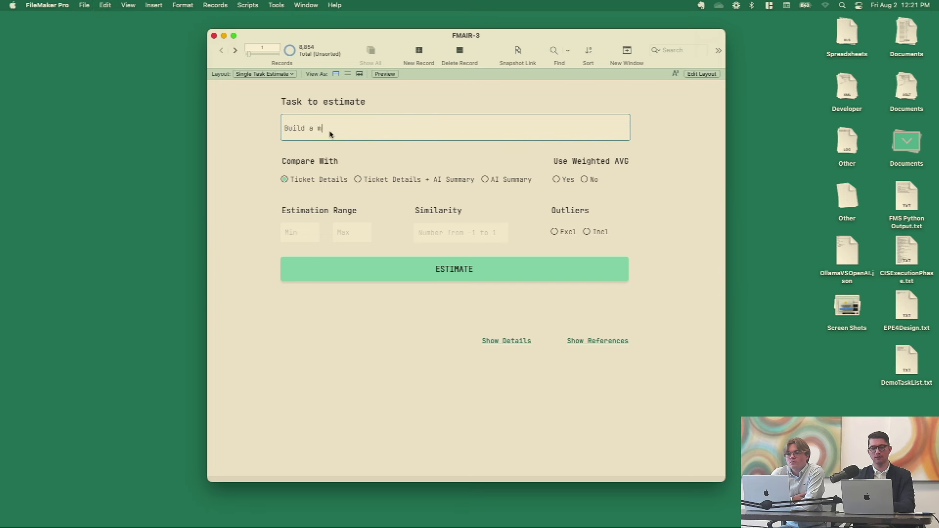
pyautogui.write(' better mouse trap')
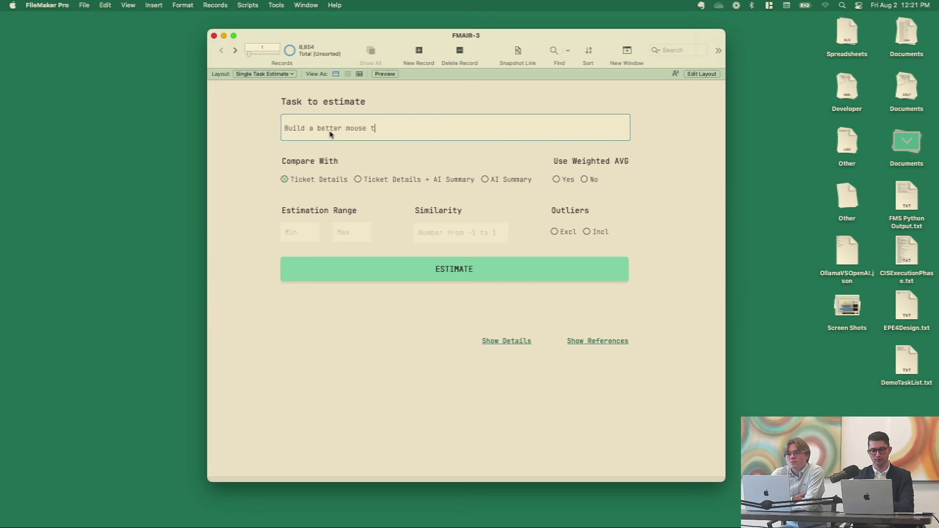
pyautogui.click(250, 145)
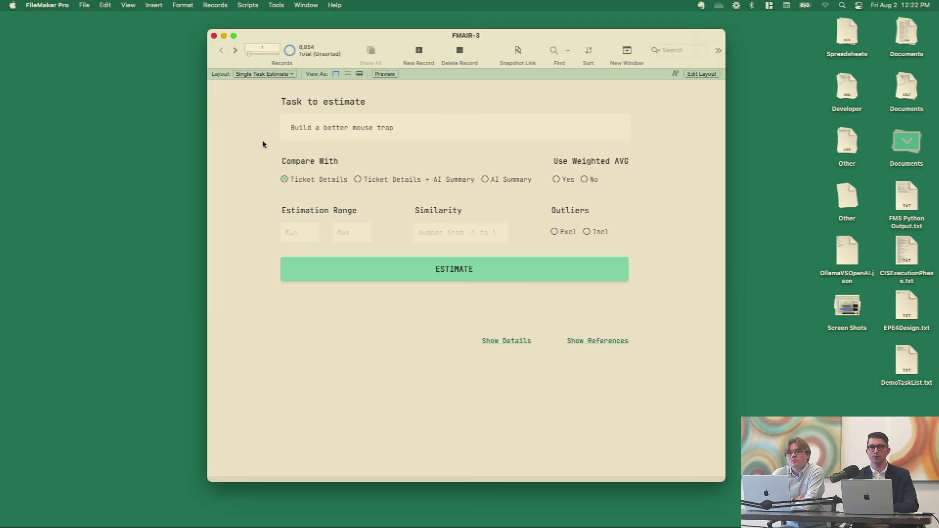
# - Run the estimate for the single task and show its time details
pyautogui.click(433, 278)
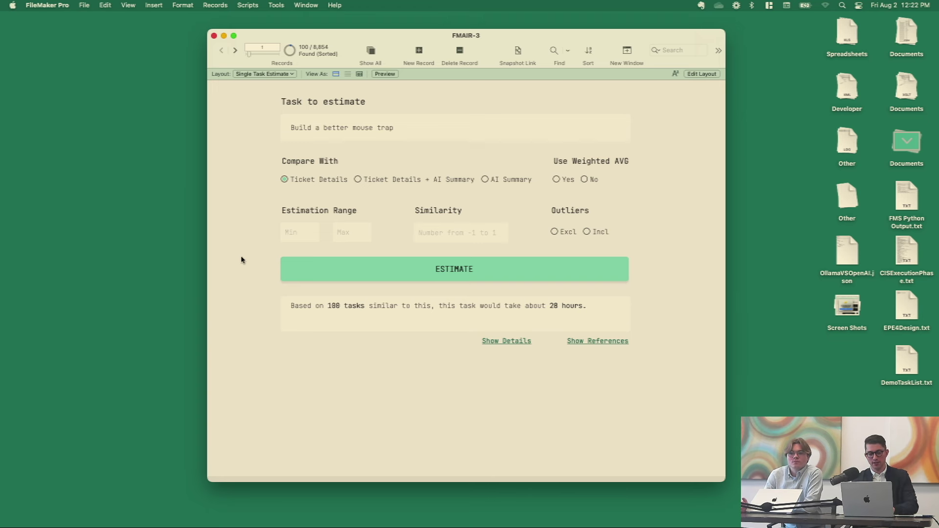
pyautogui.click(511, 343)
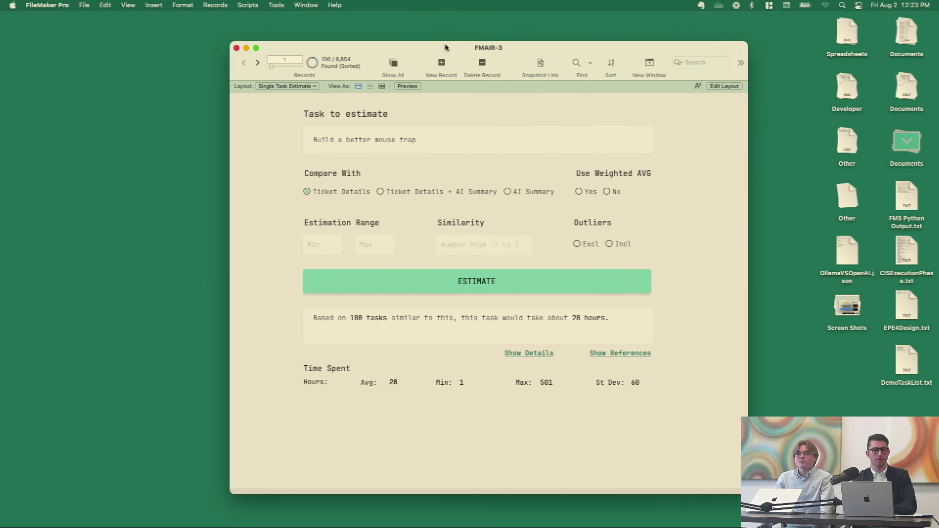
# - Switch to BBEdit and compare the endpoint paths of the Ollama and OpenAI routes in OllamaVSOpenAI.json
pyautogui.moveTo(3, 144)
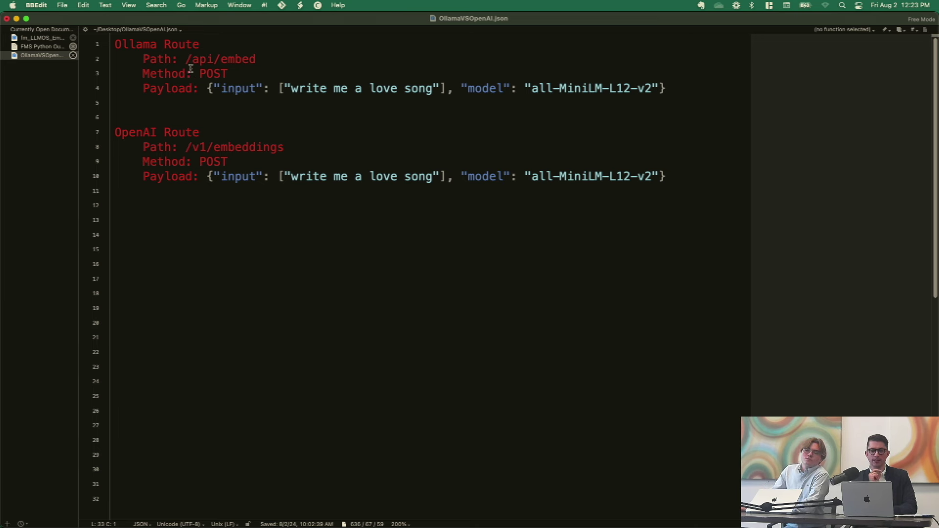
pyautogui.click(119, 46)
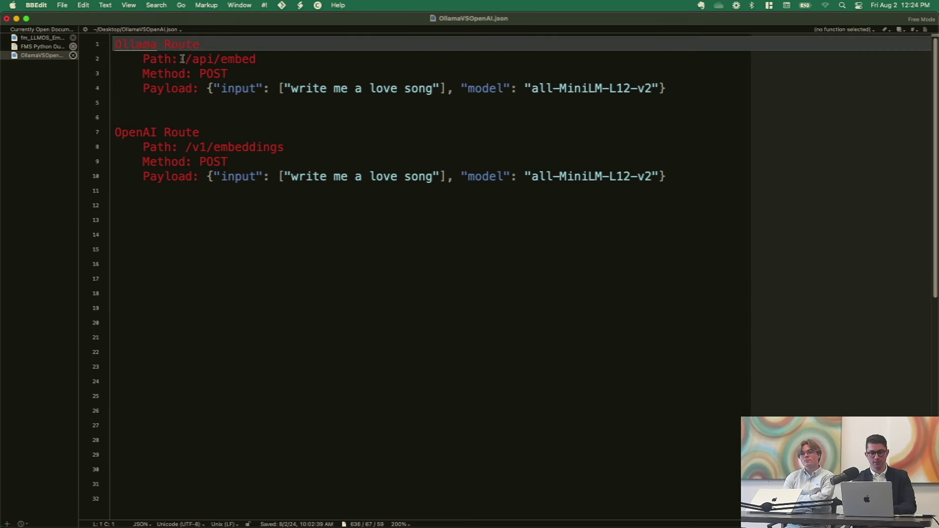
pyautogui.moveTo(186, 59); pyautogui.dragTo(285, 59)
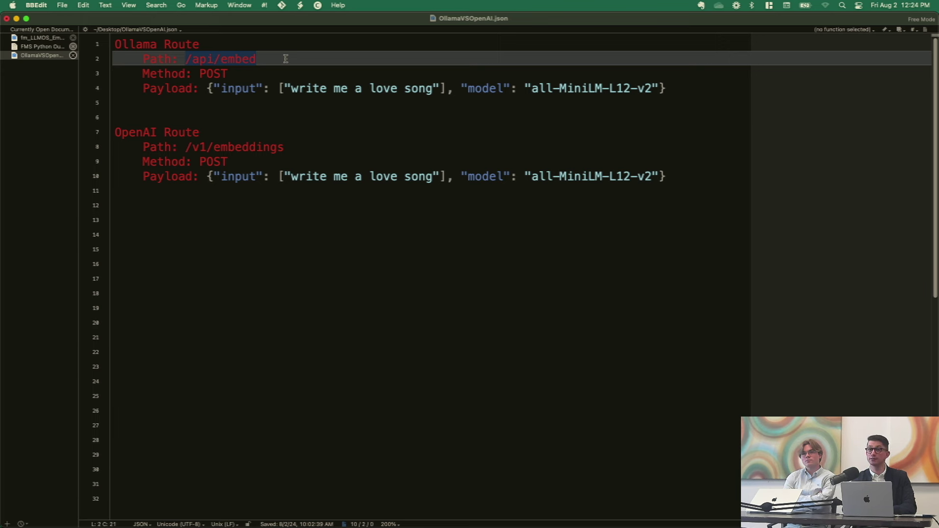
pyautogui.click(184, 149)
pyautogui.moveTo(184, 149); pyautogui.dragTo(302, 152)
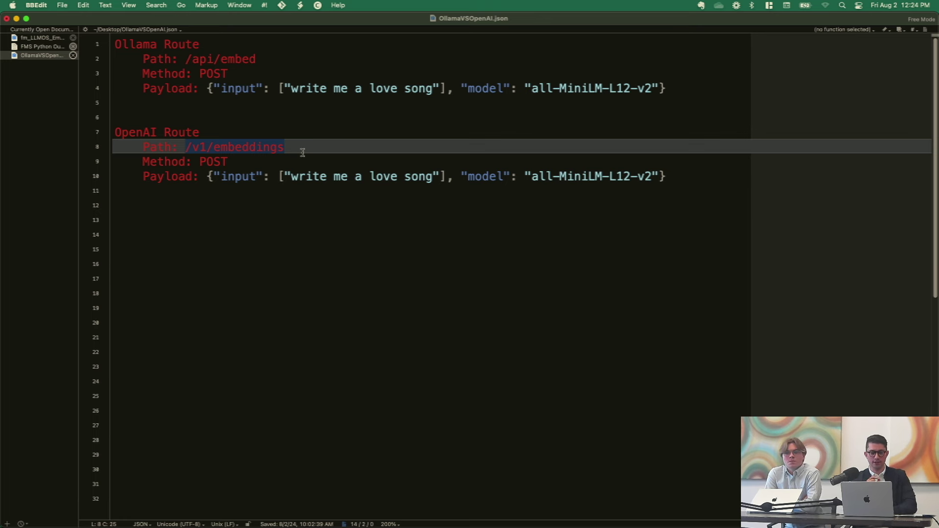
# - Examine the Ollama Response and OpenAI Response structures further down in OllamaVSOpenAI.json
pyautogui.scroll(-9, 302, 152)
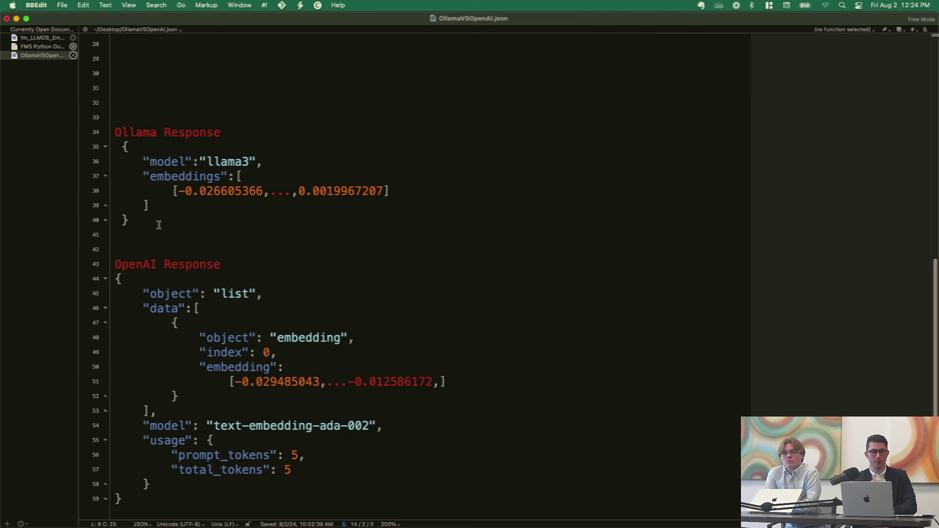
pyautogui.moveTo(159, 225); pyautogui.dragTo(95, 138)
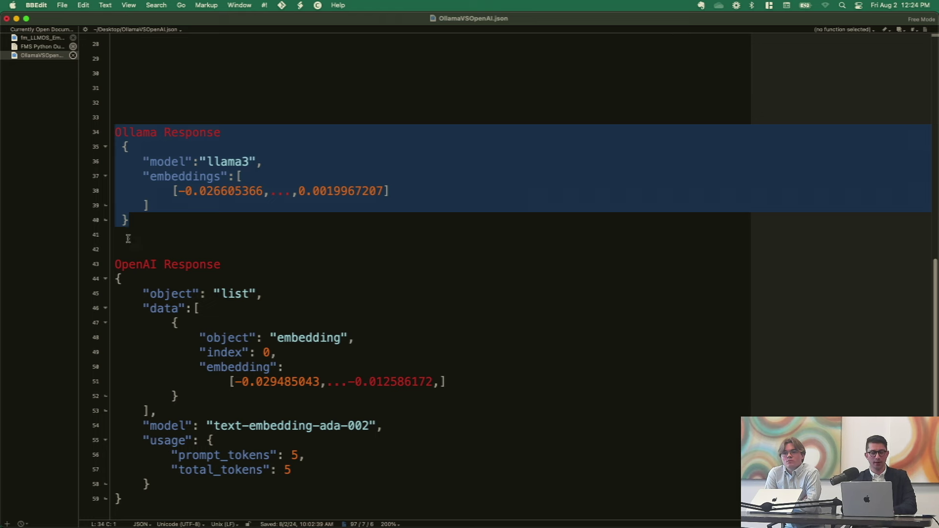
pyautogui.moveTo(115, 265); pyautogui.dragTo(149, 307)
pyautogui.click(337, 497)
pyautogui.click(136, 285)
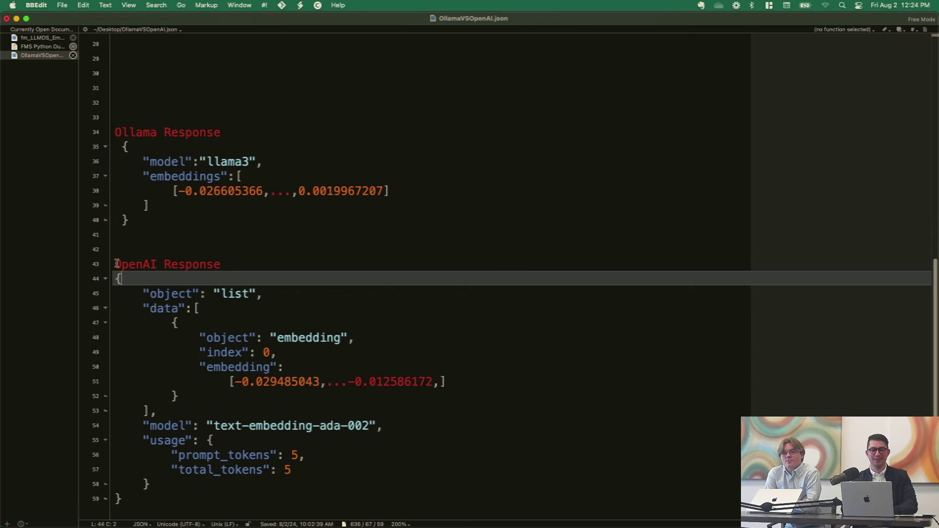
# - Compare the OpenAI and Ollama request routes again, selecting each definition, and highlight both full response blocks
pyautogui.scroll(10, 118, 191)
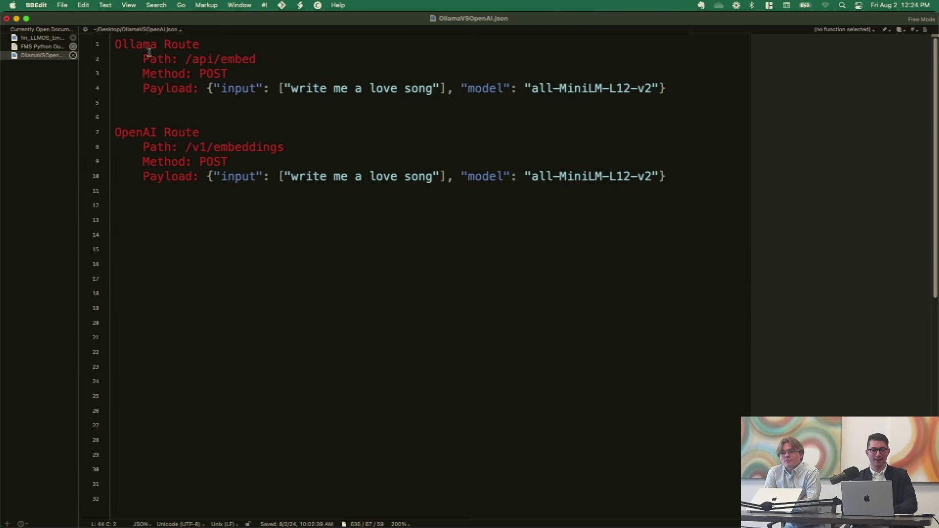
pyautogui.click(115, 132)
pyautogui.moveTo(115, 132); pyautogui.dragTo(299, 184)
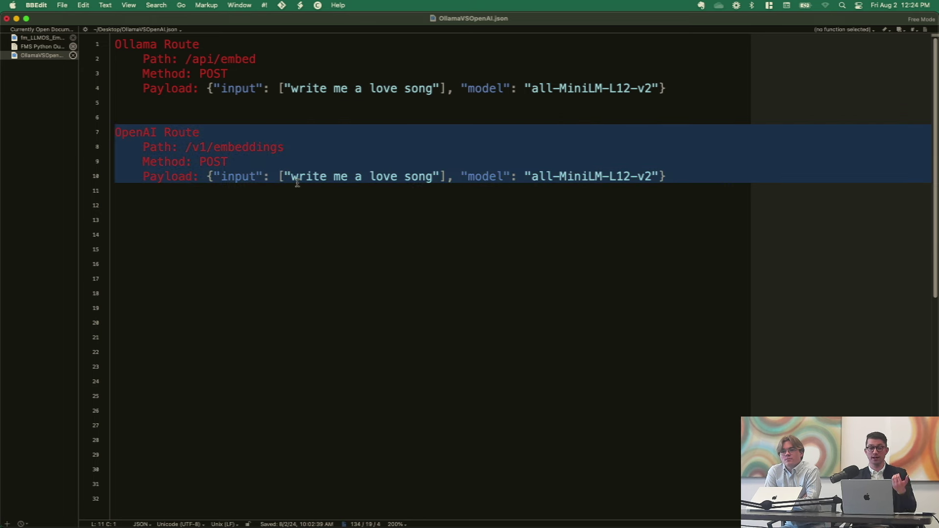
pyautogui.moveTo(114, 43); pyautogui.dragTo(262, 72)
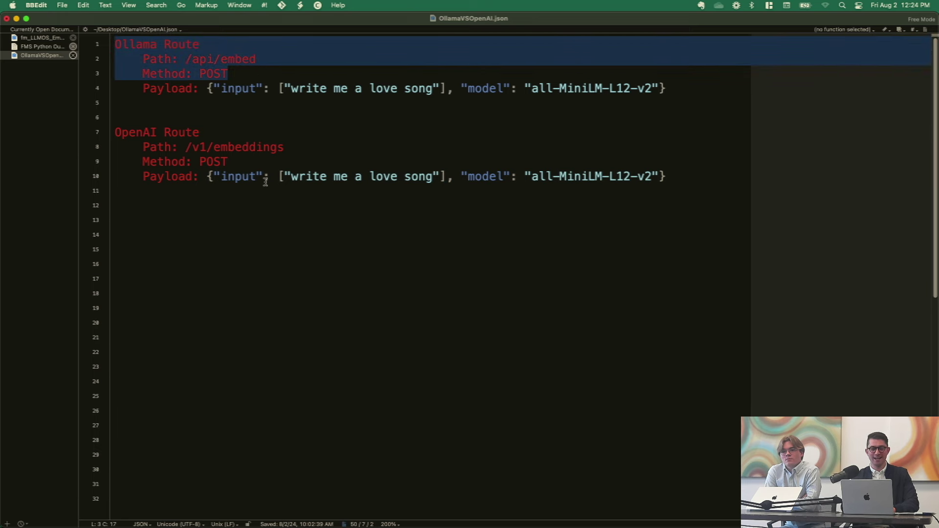
pyautogui.scroll(-10, 265, 182)
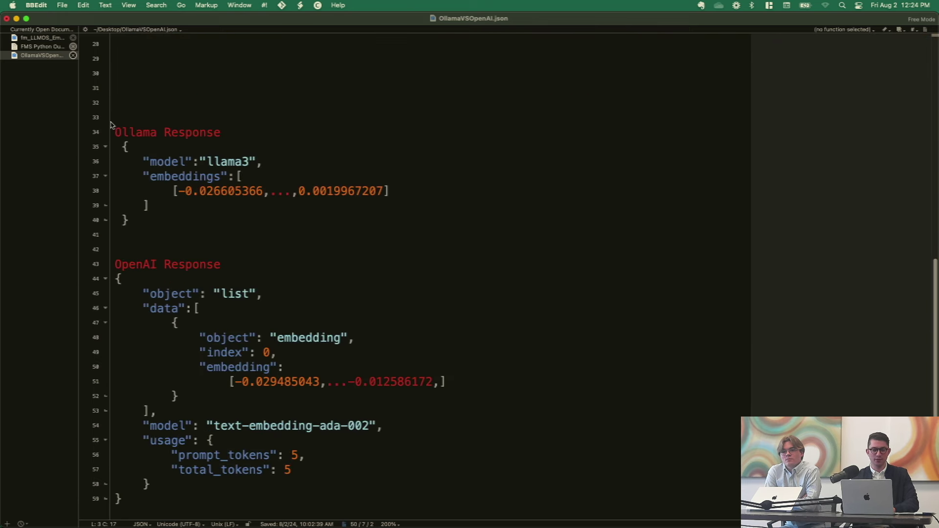
pyautogui.moveTo(114, 128); pyautogui.dragTo(235, 224)
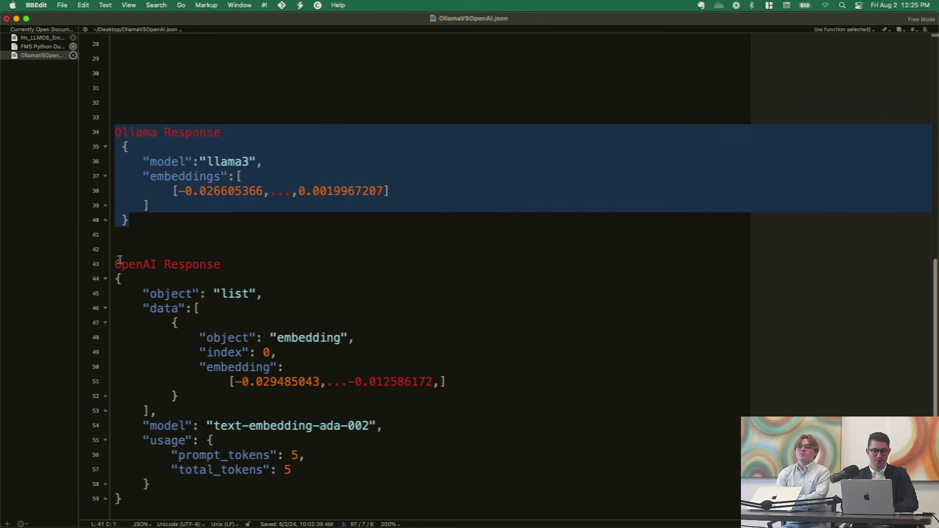
pyautogui.moveTo(117, 261); pyautogui.dragTo(419, 509)
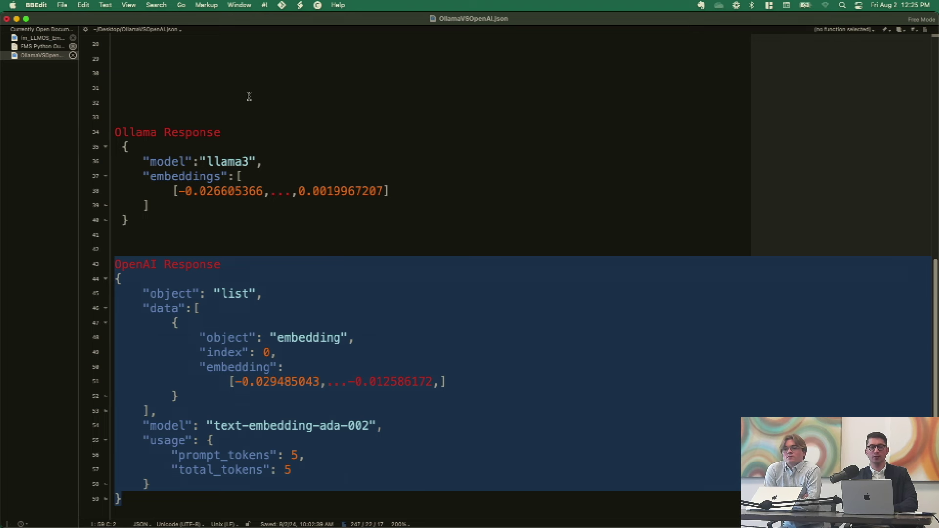
pyautogui.scroll(10, 249, 97)
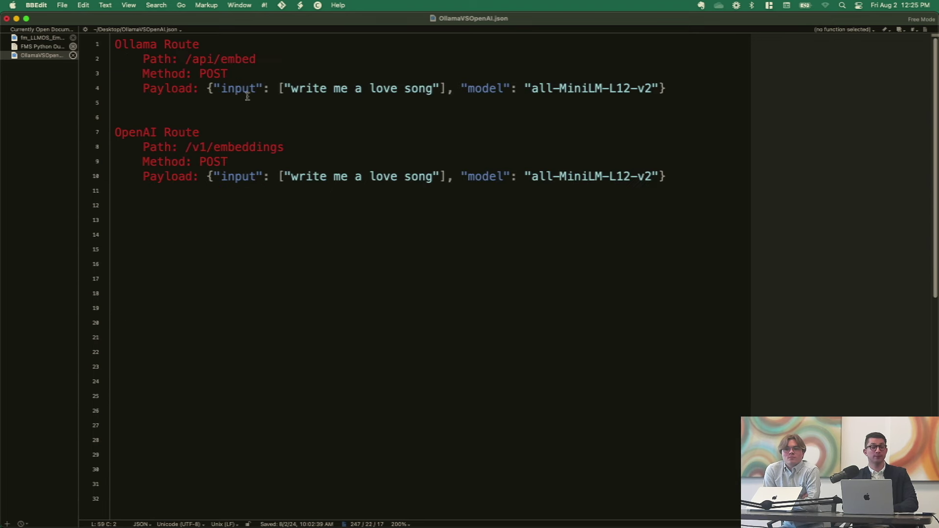
# - View FMS Python Output.txt and examine the fm_LLMOS_EmbedGen.py script from its embedding loop back up to the imports
pyautogui.click(39, 47)
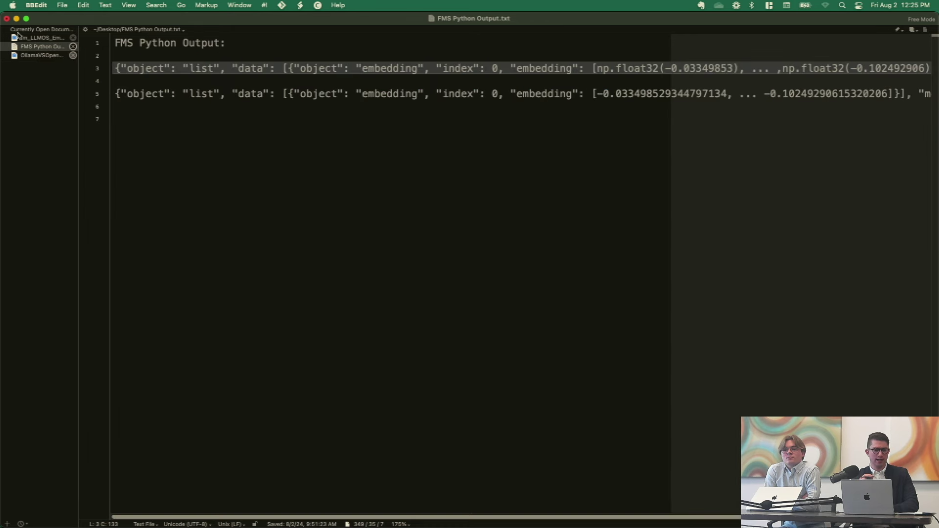
pyautogui.click(31, 38)
pyautogui.scroll(2, 297, 123)
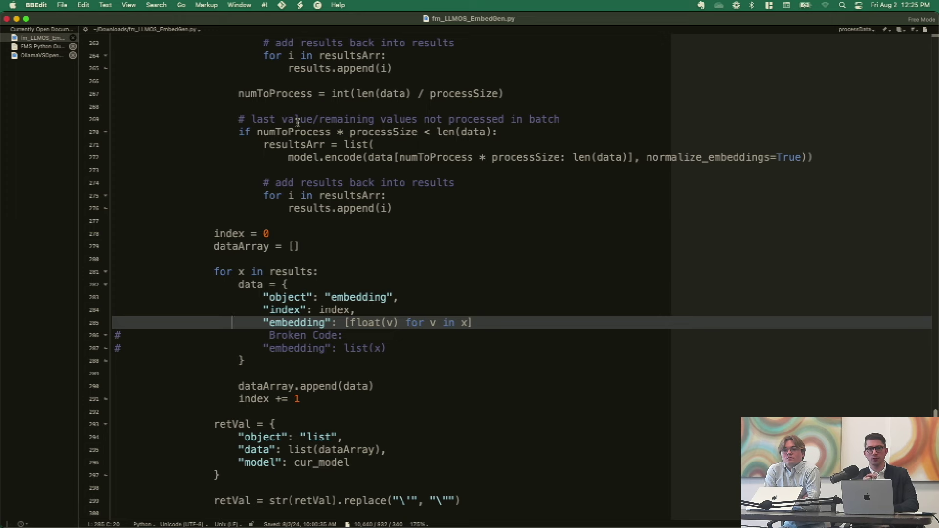
pyautogui.scroll(20, 297, 122)
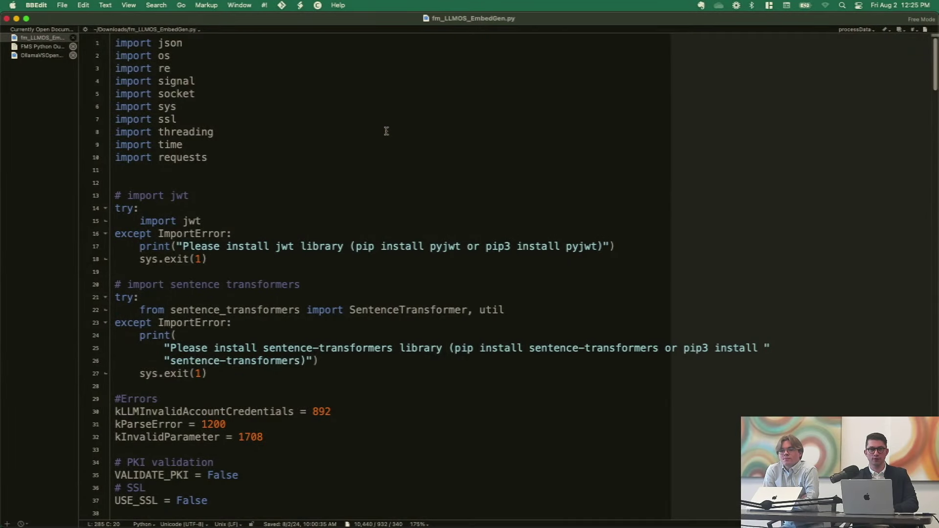
# - Examine fm_LLMOS_EmbedGen.py from the imports through model preloading and processData down to the loop that builds the embedding data
pyautogui.scroll(-7, 386, 131)
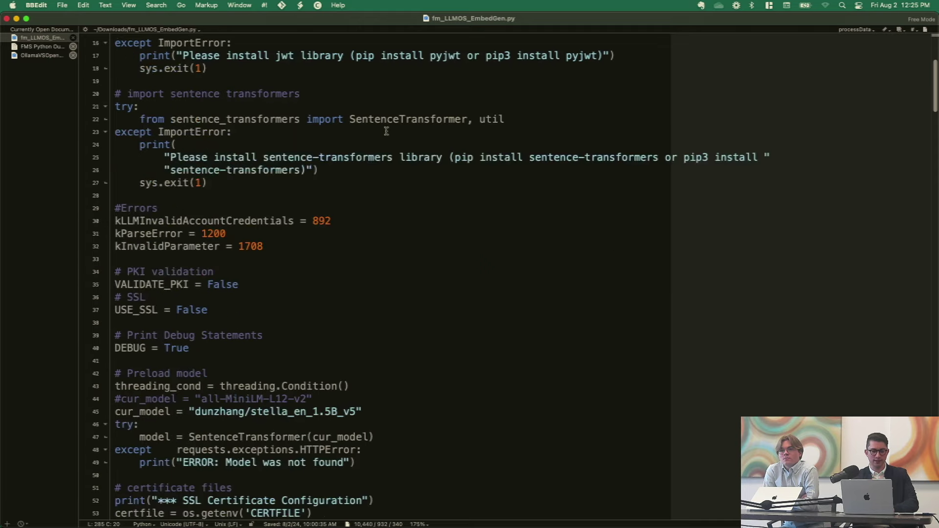
pyautogui.scroll(-19, 387, 131)
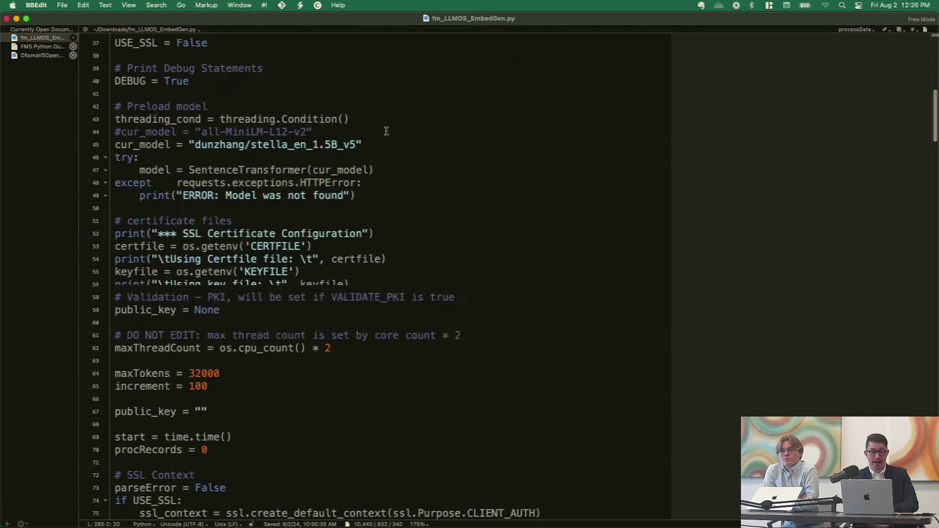
pyautogui.scroll(-20, 386, 131)
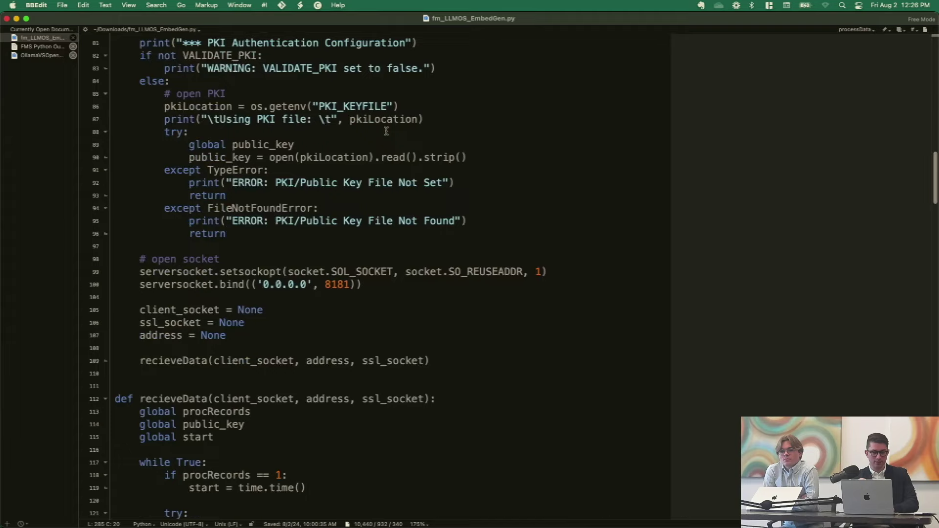
pyautogui.scroll(-20, 387, 131)
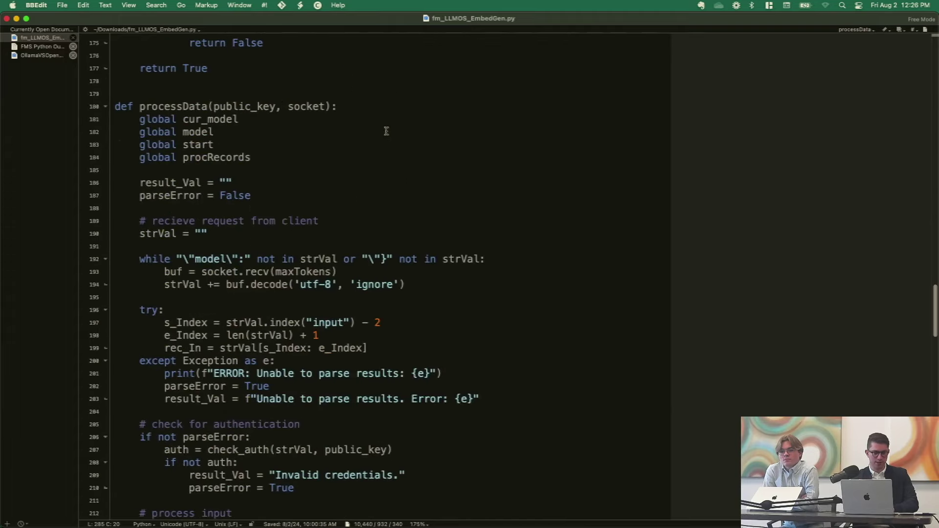
pyautogui.scroll(-7, 386, 131)
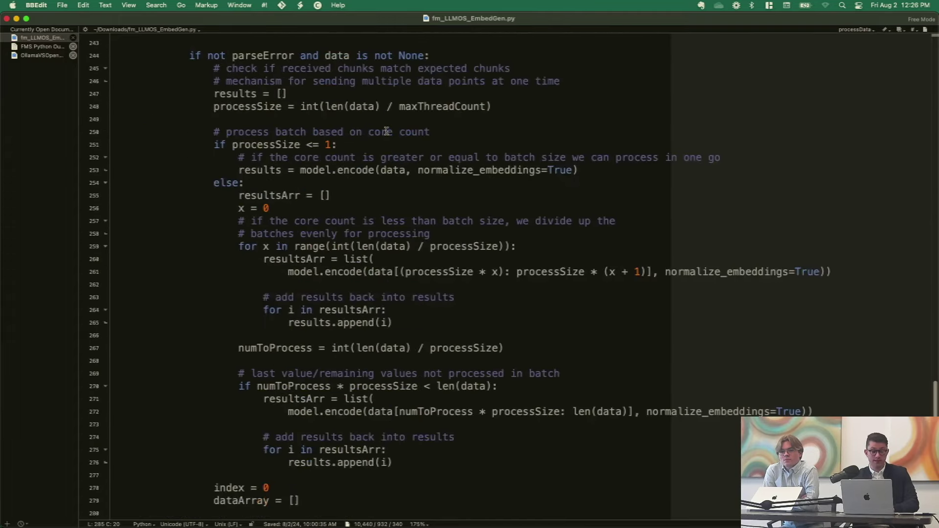
pyautogui.scroll(9, 386, 131)
pyautogui.scroll(-20, 387, 131)
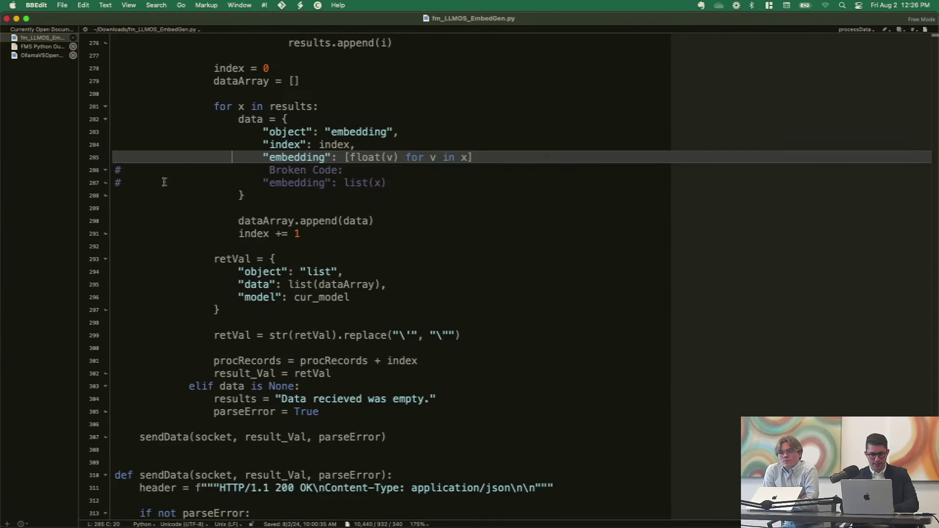
# - Highlight the commented-out list(x) embedding line in the script, followed by the active float(v) embedding line above it
pyautogui.moveTo(428, 184); pyautogui.dragTo(118, 188)
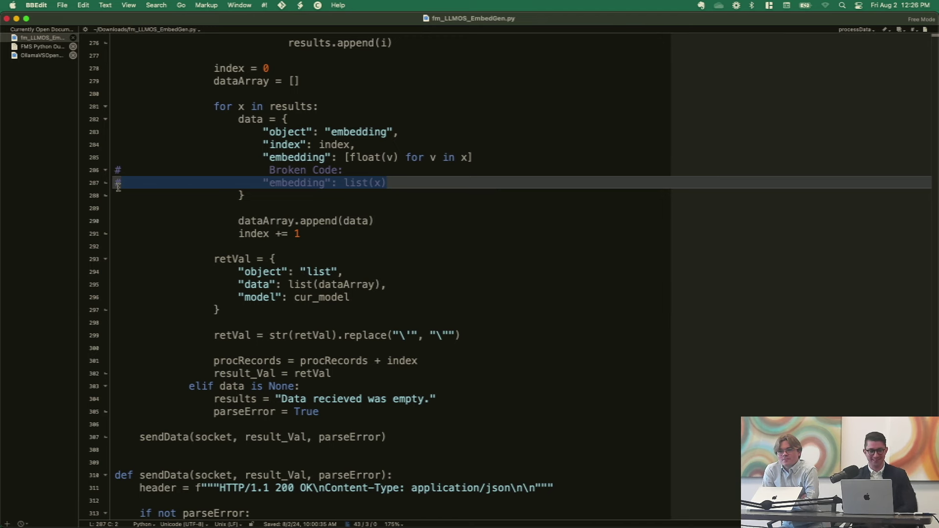
pyautogui.click(191, 182)
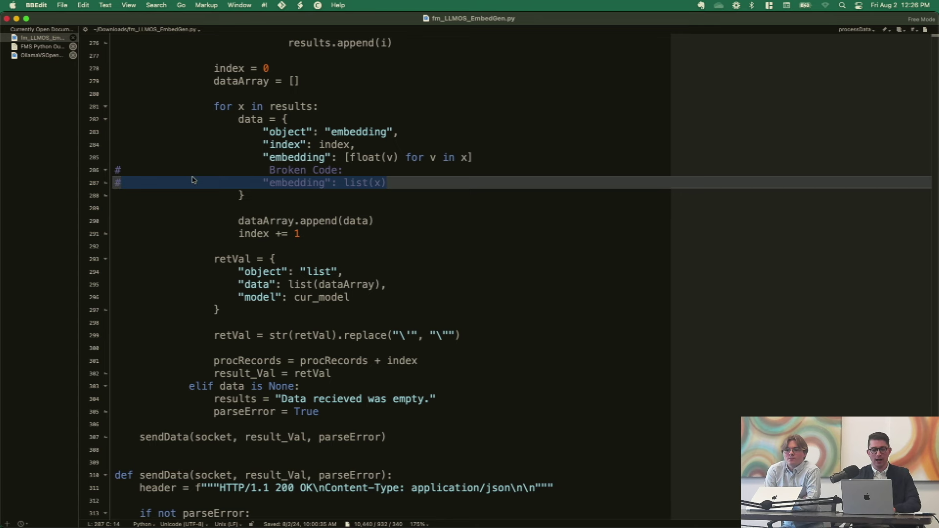
pyautogui.click(126, 182)
pyautogui.doubleClick(126, 182)
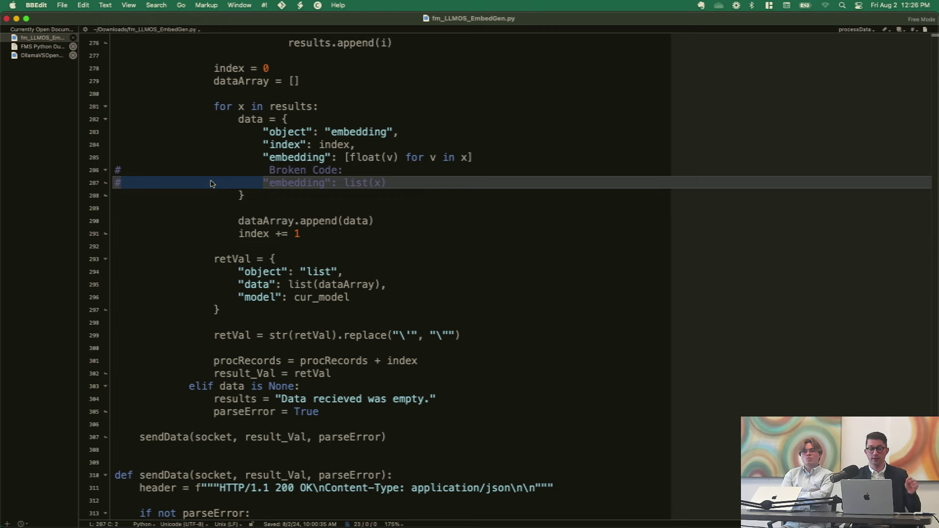
pyautogui.tripleClick(247, 156)
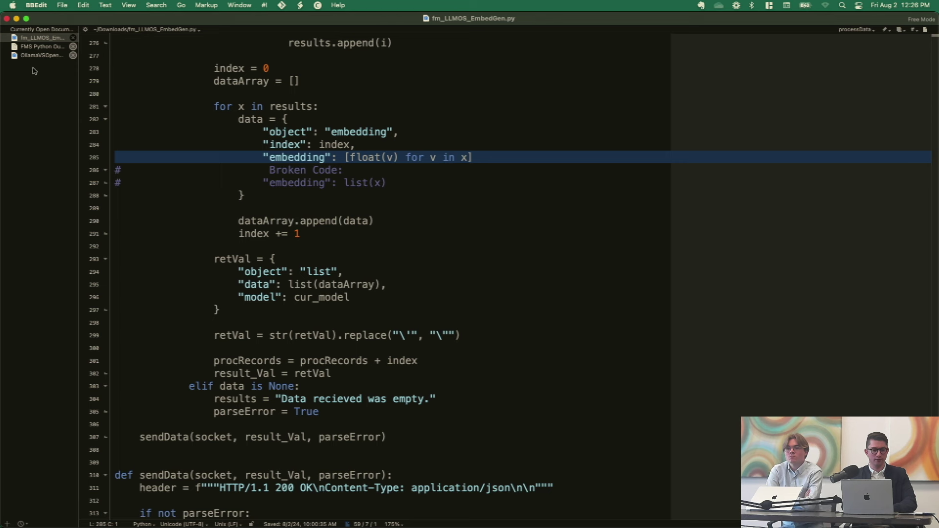
# - View FMS Python Output.txt and highlight the np.float32 output line and the plain-number output line to compare them
pyautogui.click(39, 47)
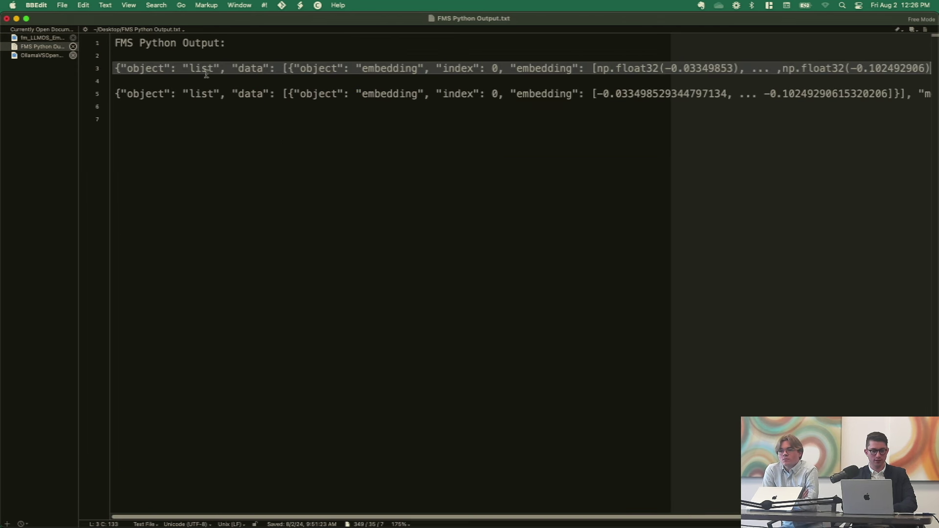
pyautogui.tripleClick(135, 69)
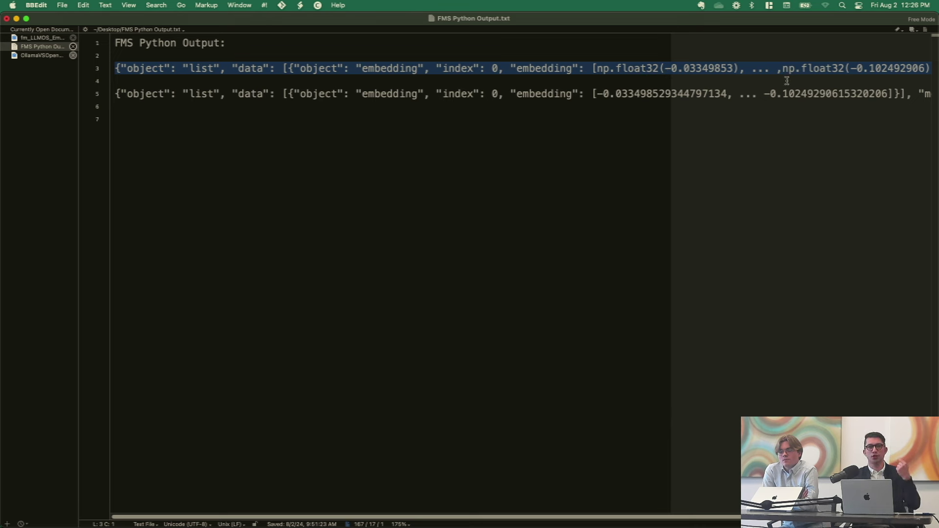
pyautogui.tripleClick(599, 94)
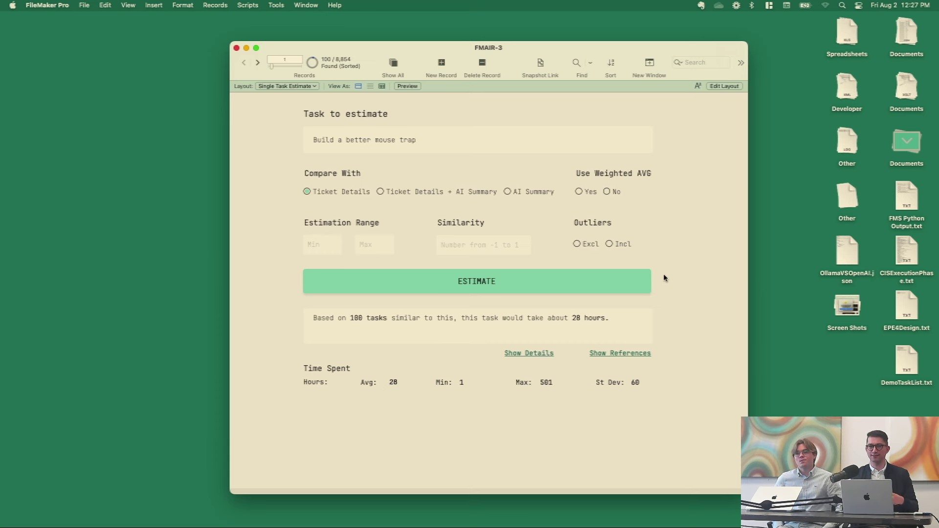
# - Compare the mouse trap task with Ticket Details + AI Summary and run the estimate
pyautogui.click(381, 191)
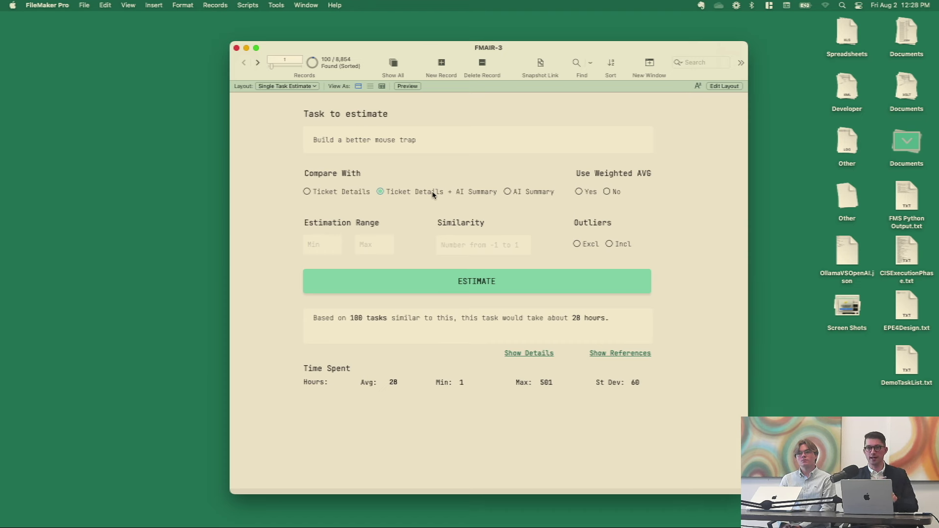
pyautogui.click(530, 291)
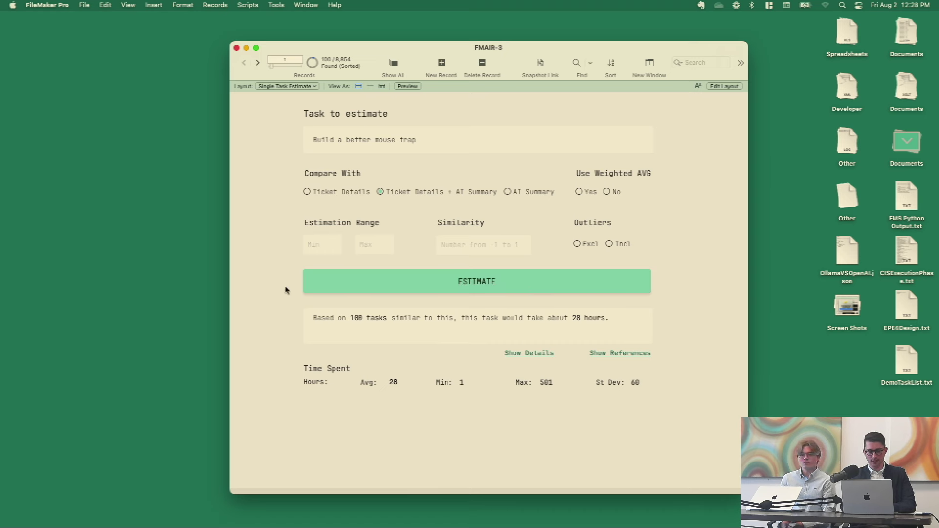
pyautogui.click(526, 291)
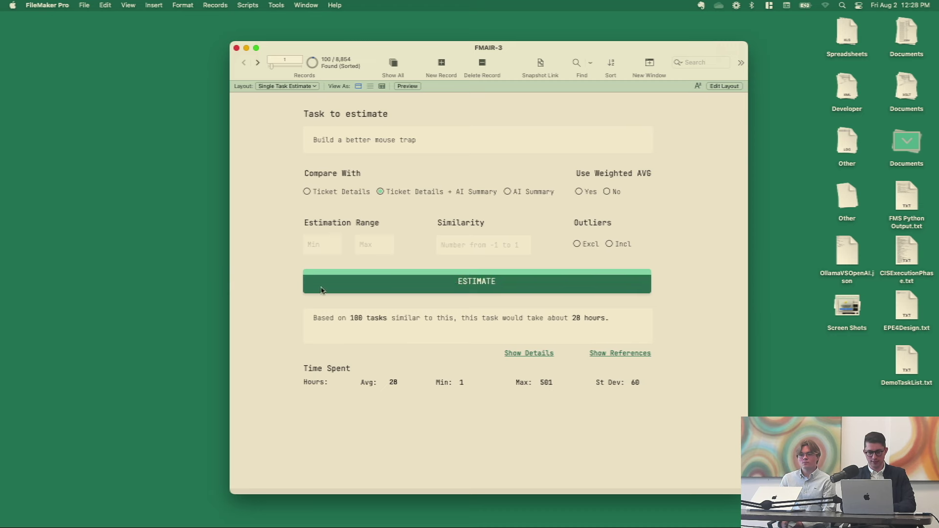
pyautogui.click(525, 291)
pyautogui.click(525, 291)
pyautogui.click(524, 292)
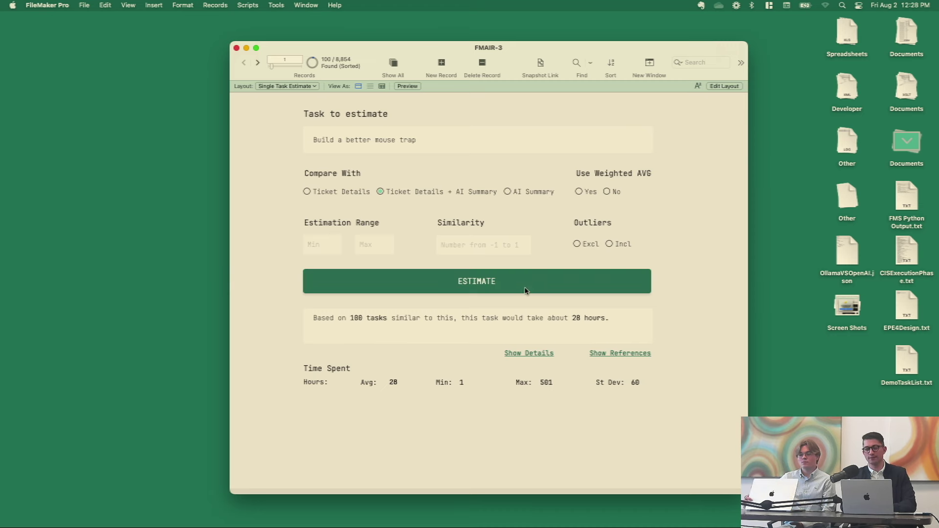
# - Change the comparison basis to AI Summary and rerun the estimate
pyautogui.click(509, 192)
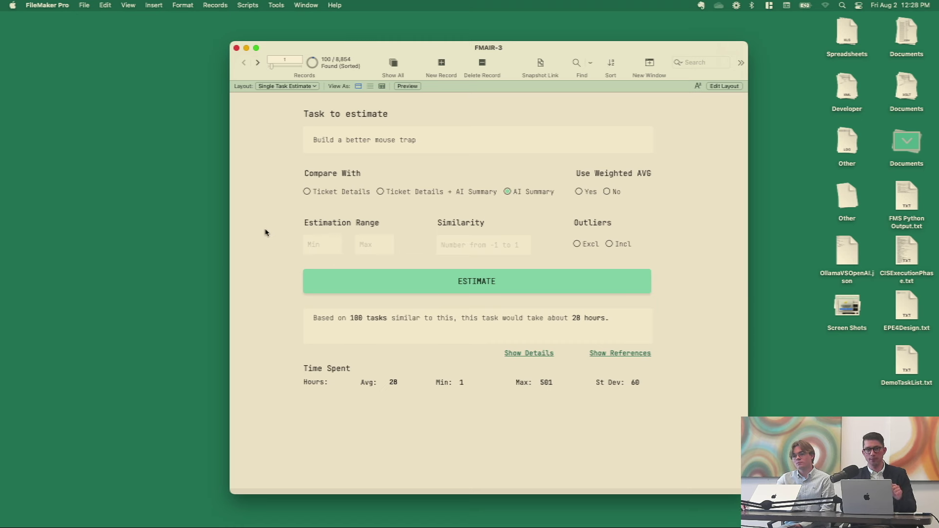
pyautogui.click(387, 286)
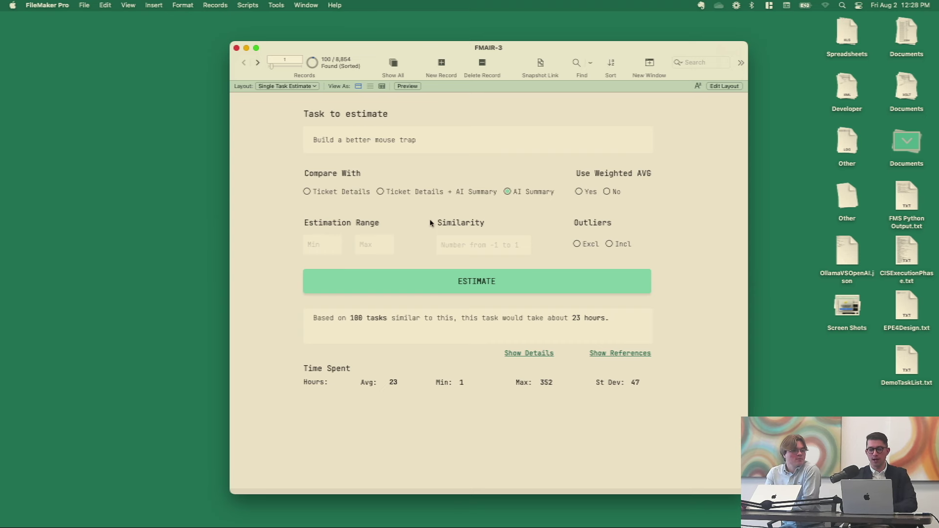
# - Set the Similarity threshold to .45 and rerun the task estimate
pyautogui.click(488, 248)
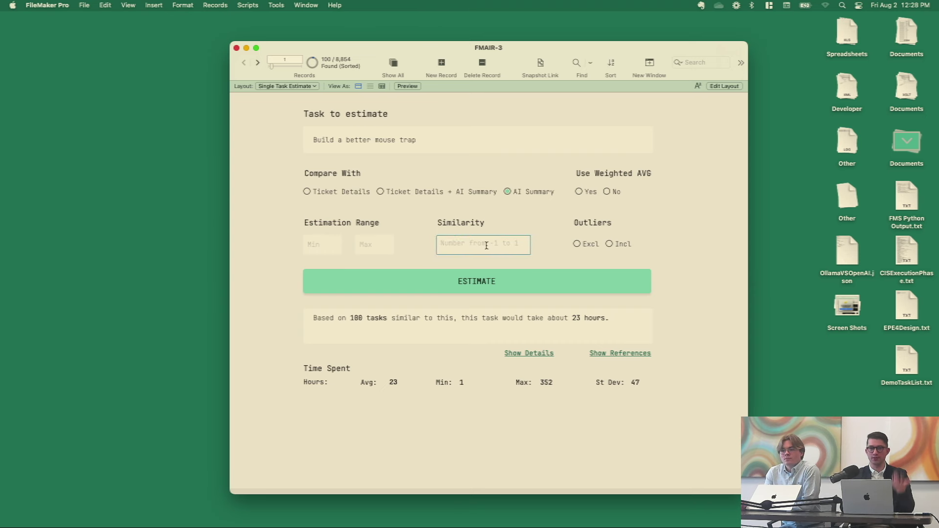
pyautogui.click(425, 231)
pyautogui.click(458, 246)
pyautogui.write('.45')
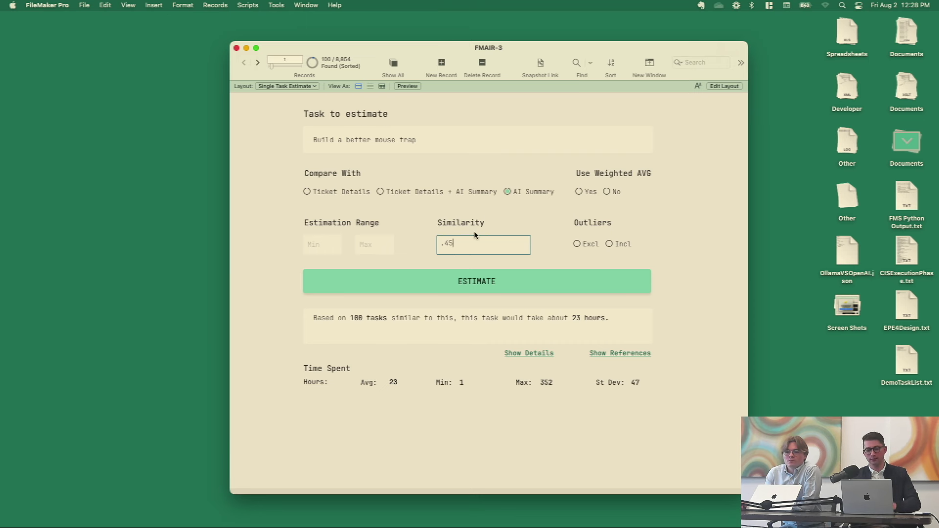
pyautogui.click(510, 227)
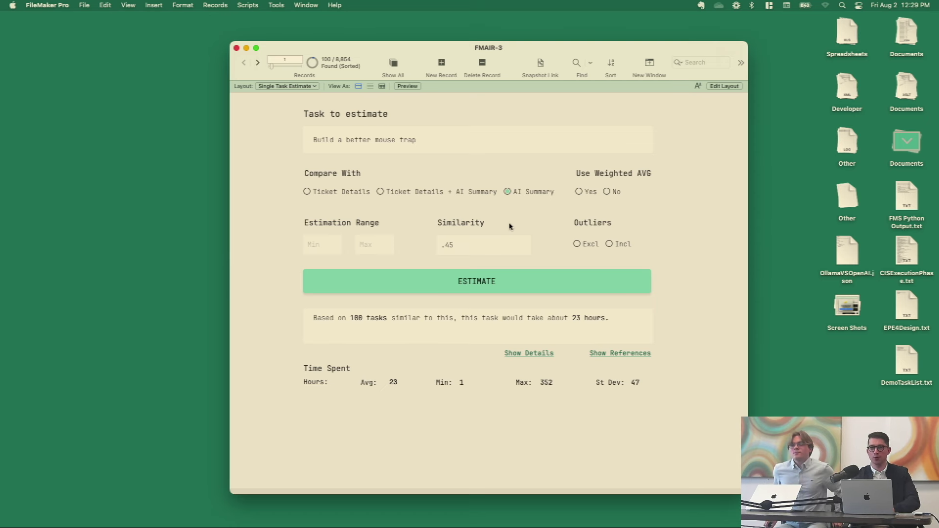
pyautogui.click(450, 283)
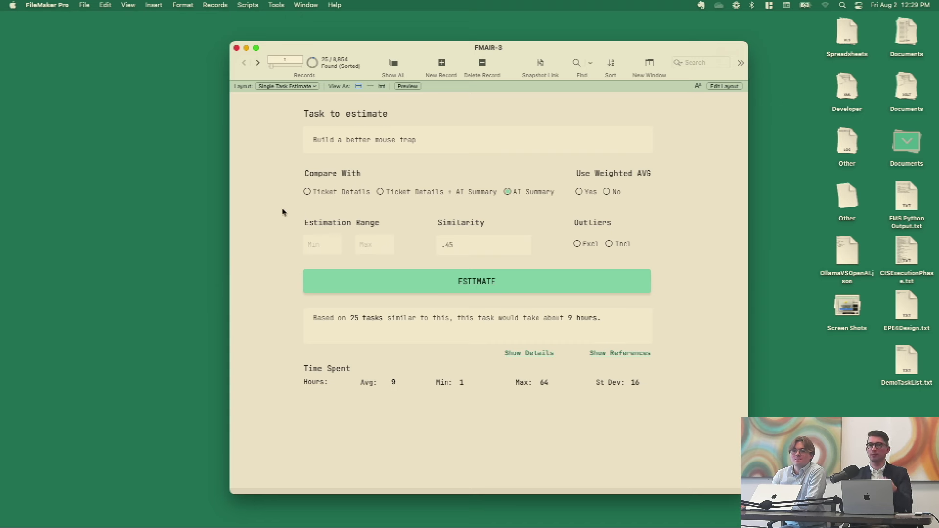
# - Set the Estimation Range maximum to 25 and recalculate the estimate
pyautogui.click(381, 243)
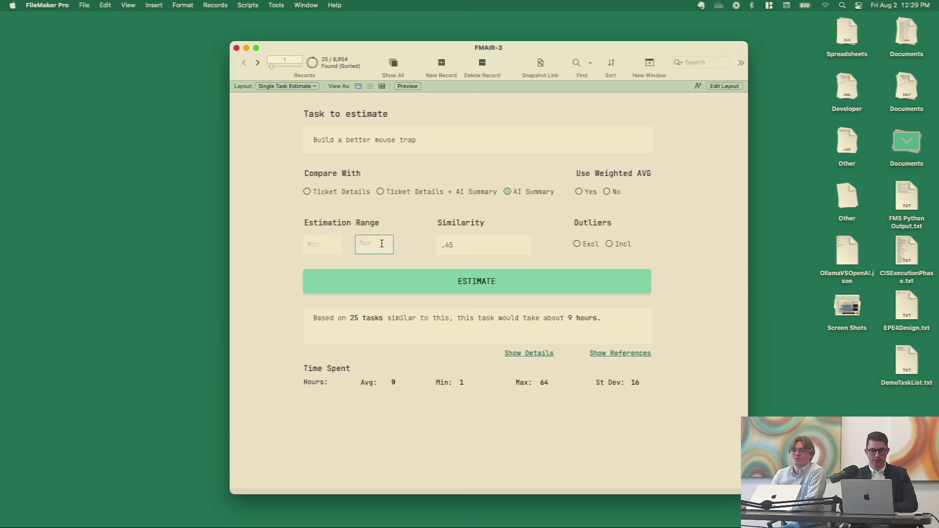
pyautogui.write('25')
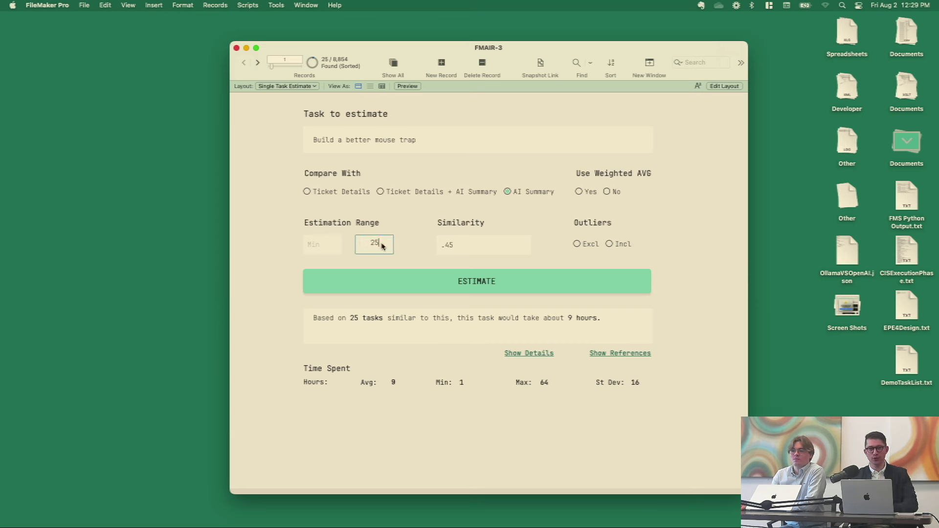
pyautogui.click(267, 223)
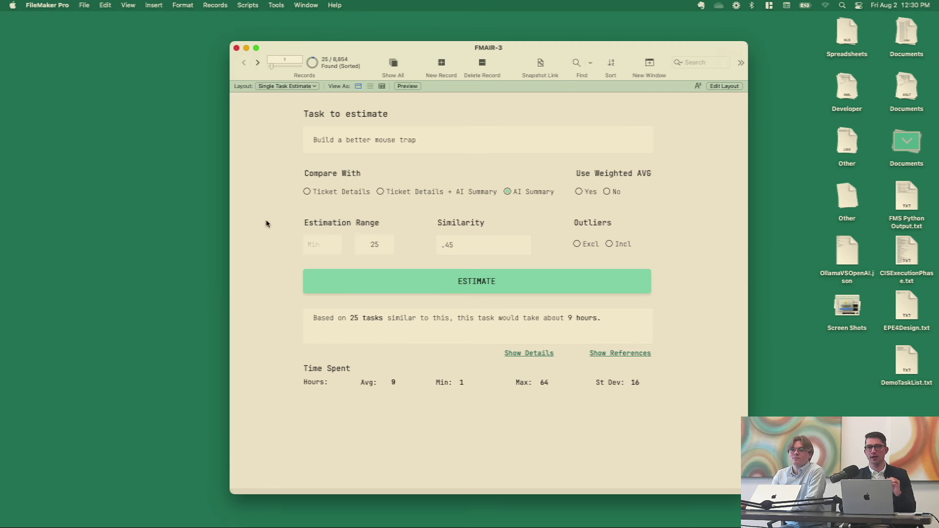
pyautogui.click(434, 276)
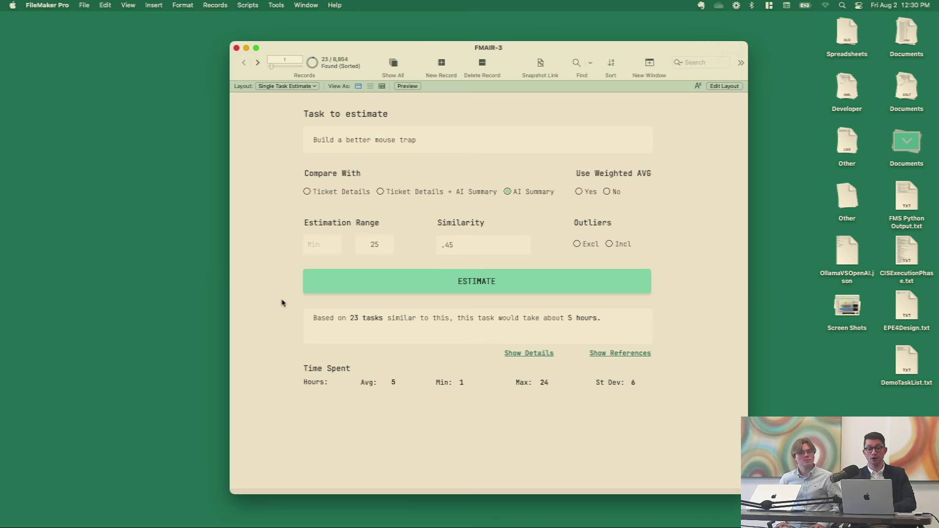
# - Clear the Estimation Range maximum, set its minimum to 30, and run the estimate again
pyautogui.click(375, 245)
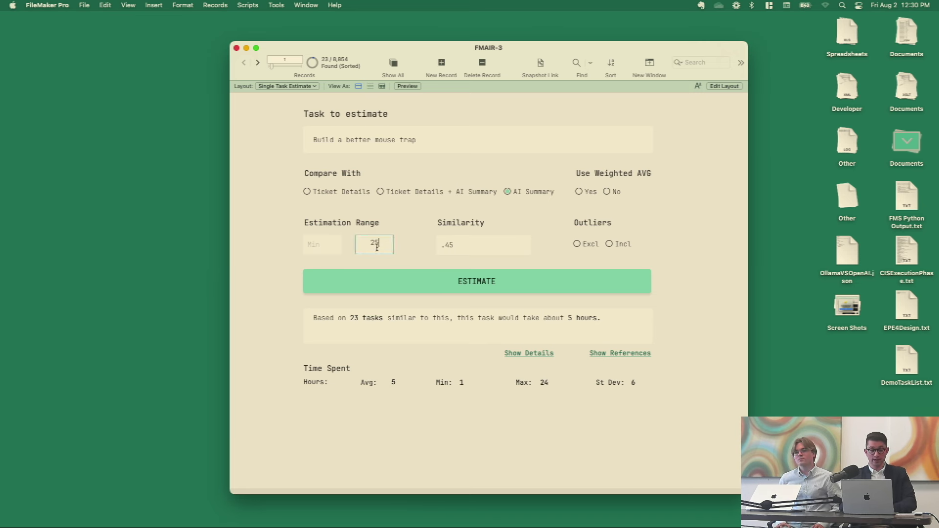
pyautogui.press('BackSpace')
pyautogui.press('BackSpace')
pyautogui.click(294, 241)
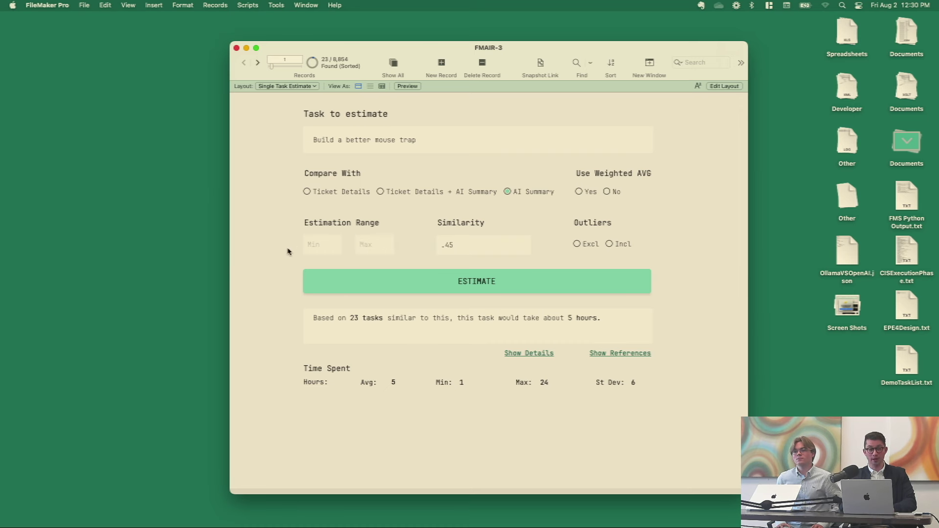
pyautogui.click(320, 245)
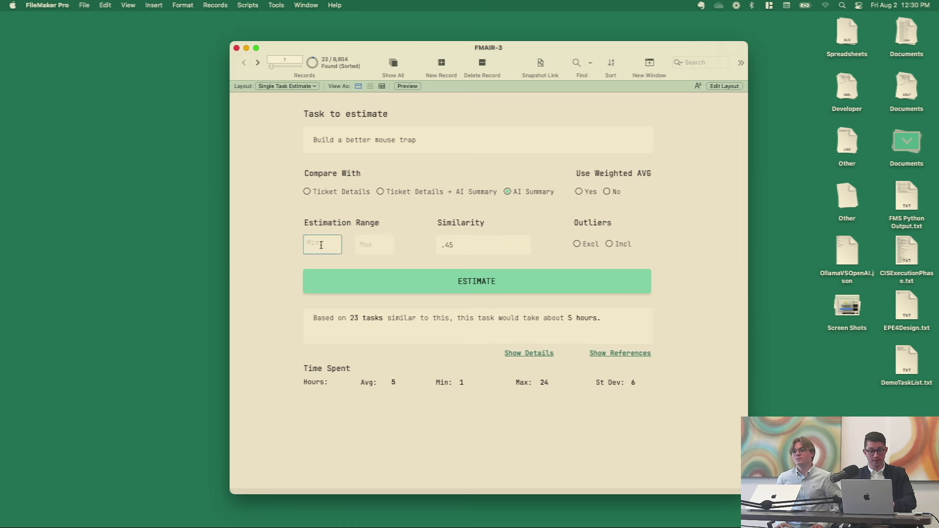
pyautogui.write('30')
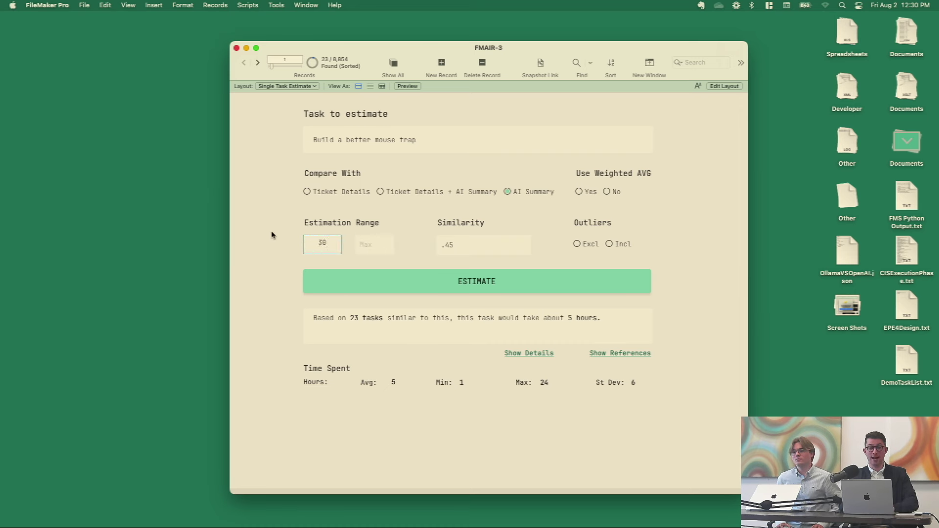
pyautogui.click(270, 235)
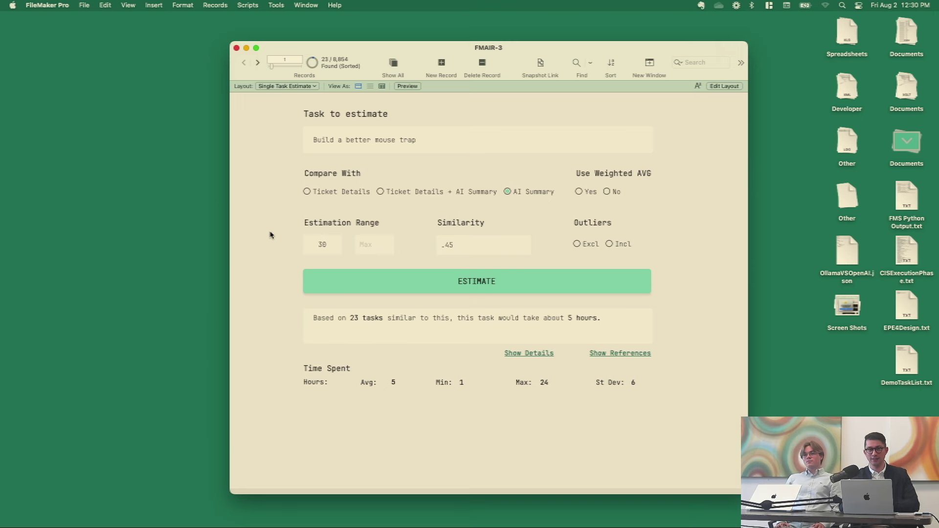
pyautogui.click(404, 287)
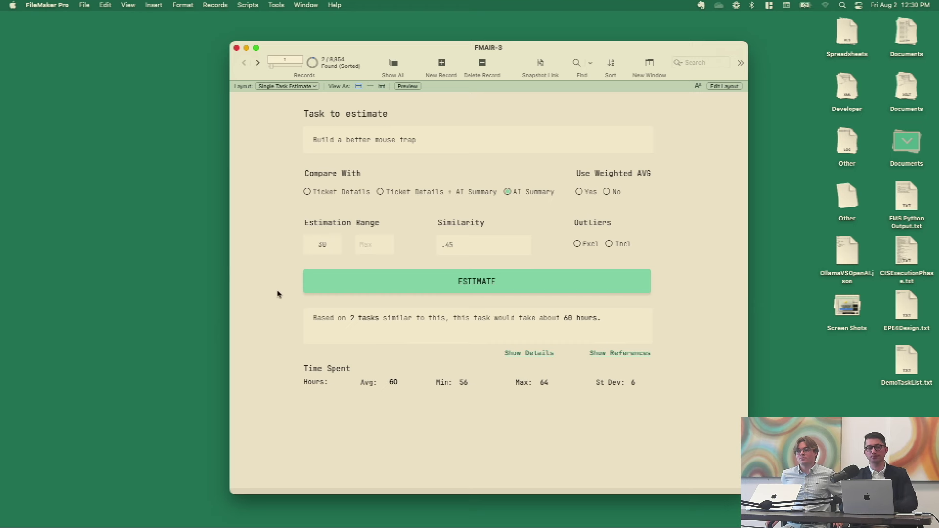
# - Clear the Estimation Range minimum and rerun the estimate for the mouse trap task
pyautogui.click(333, 248)
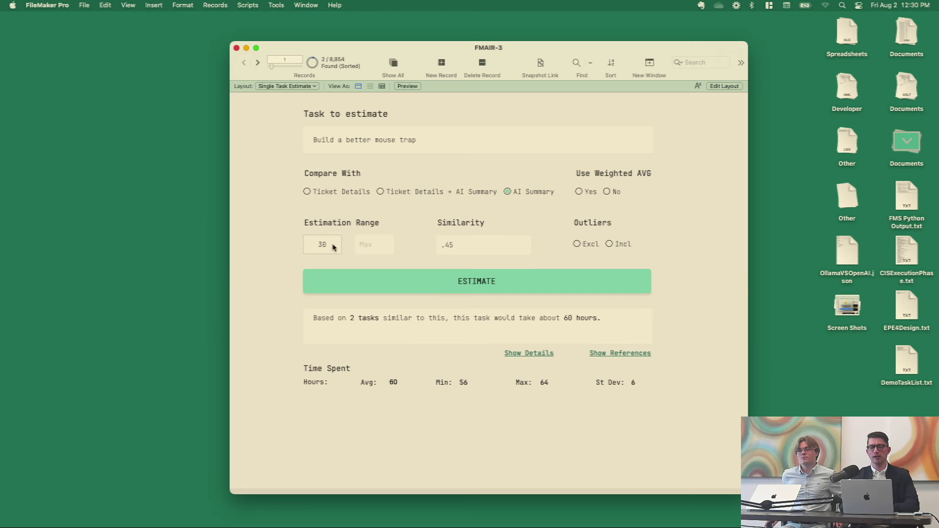
pyautogui.click(333, 246)
pyautogui.doubleClick(327, 243)
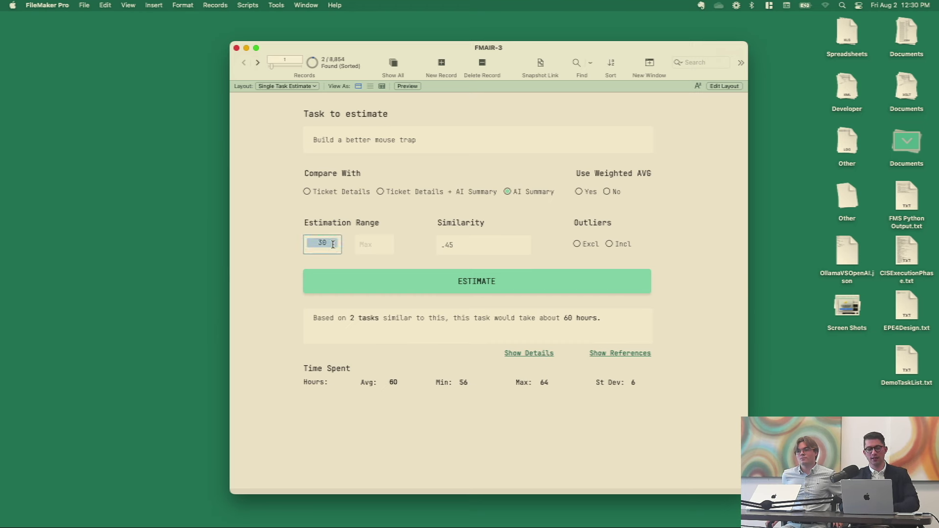
pyautogui.click(281, 244)
pyautogui.click(332, 245)
pyautogui.press('BackSpace')
pyautogui.press('BackSpace')
pyautogui.click(262, 241)
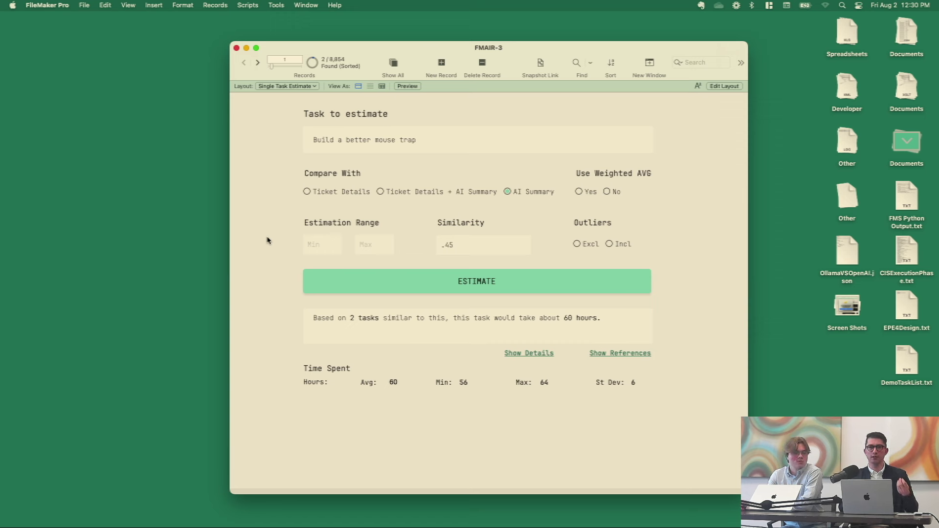
pyautogui.click(513, 283)
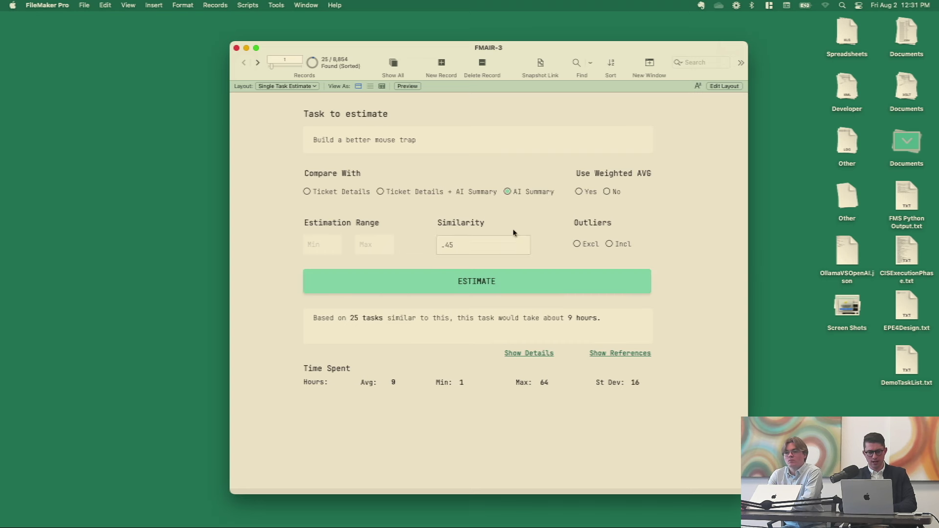
# - Switch to the yt_issues layout and examine the spent-time hours of the tasks matched to the mouse trap task
pyautogui.click(308, 87)
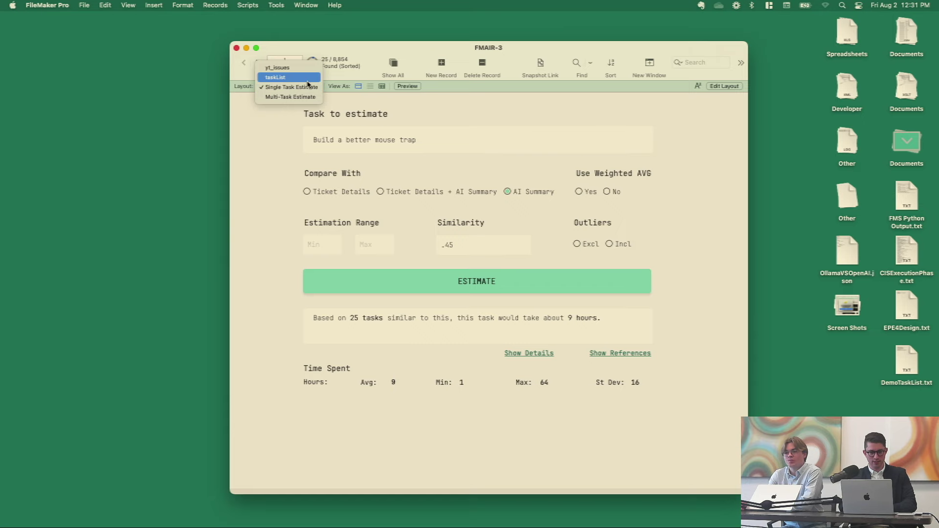
pyautogui.click(303, 68)
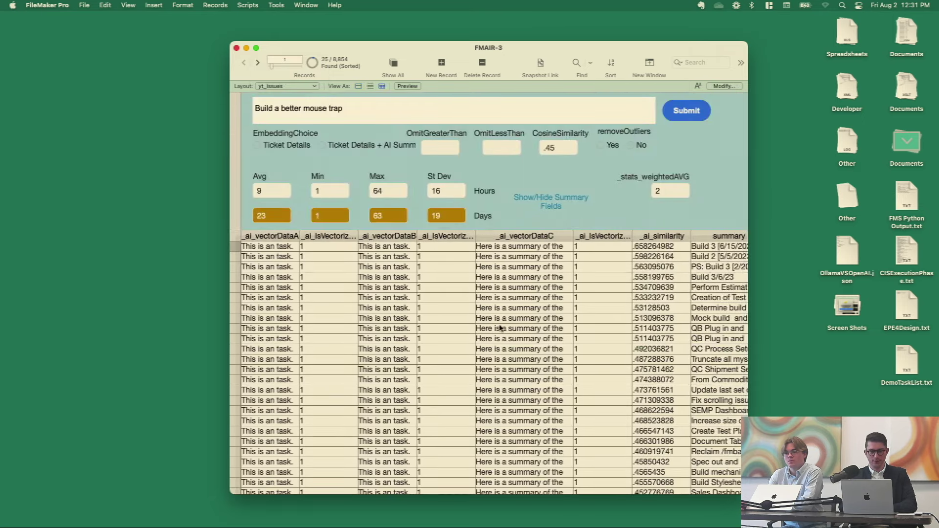
pyautogui.hscroll(5, 499, 328)
pyautogui.hscroll(5, 500, 329)
pyautogui.scroll(-1, 500, 329)
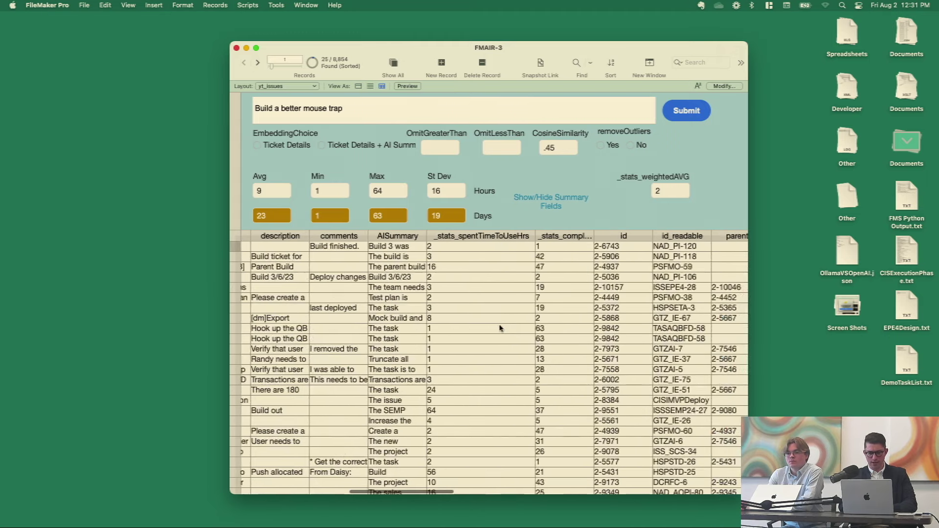
pyautogui.click(468, 277)
pyautogui.scroll(3, 479, 356)
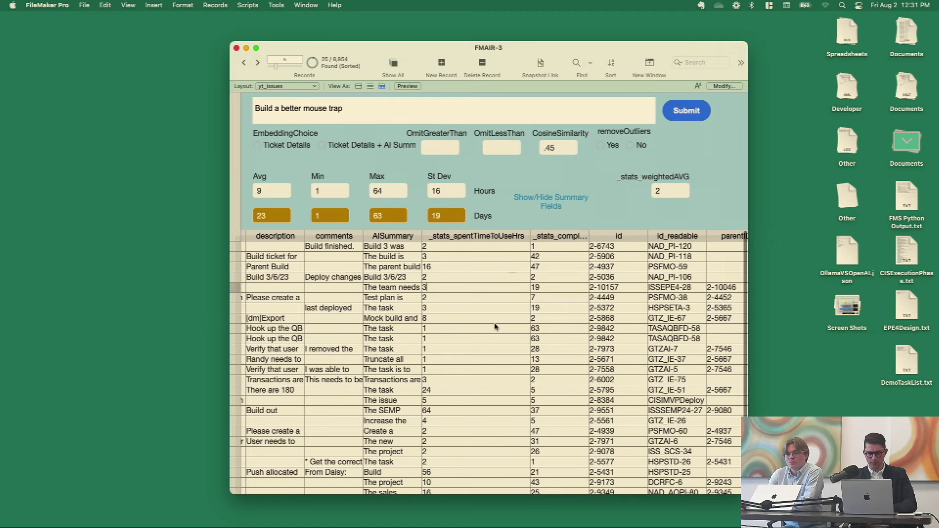
pyautogui.scroll(-2, 494, 326)
pyautogui.scroll(2, 495, 327)
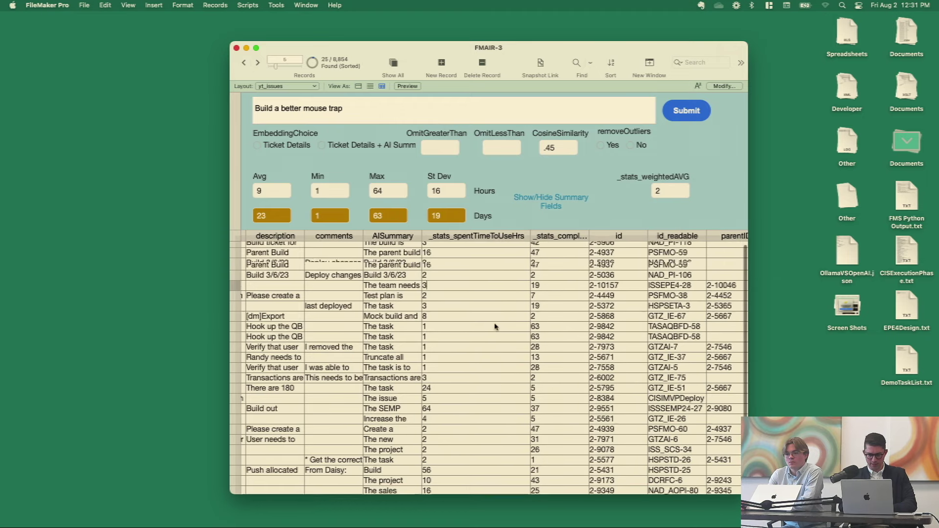
# - Return to the Single Task Estimate layout, replace the task with "Add a print button" and run the estimate
pyautogui.click(287, 87)
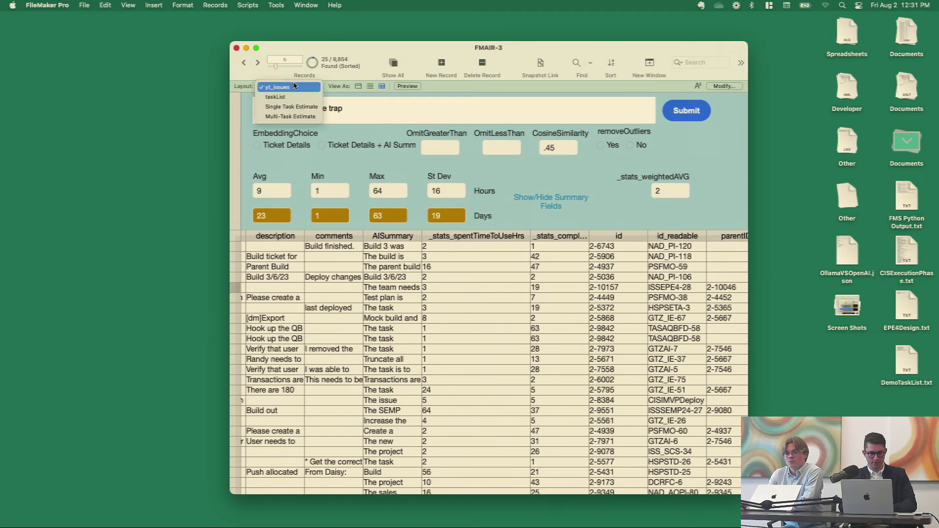
pyautogui.click(283, 102)
pyautogui.click(432, 146)
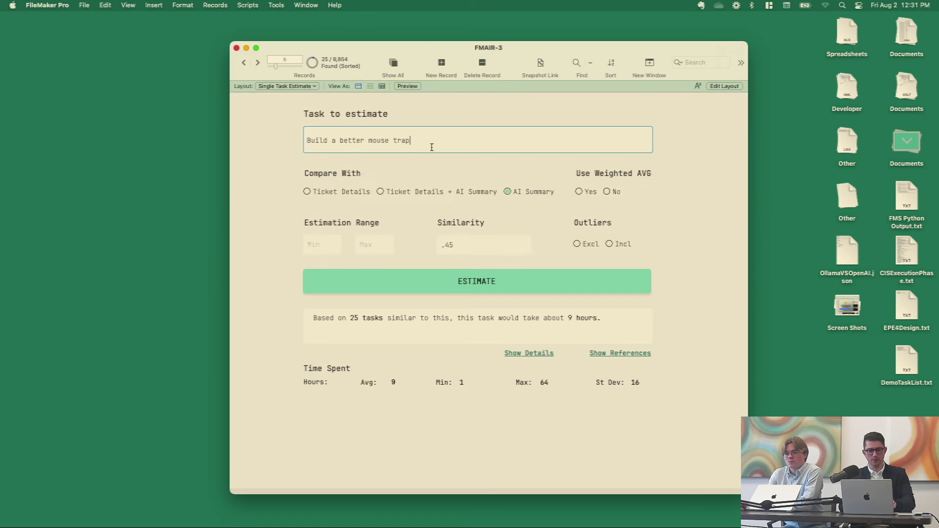
pyautogui.tripleClick(431, 147)
pyautogui.write('A')
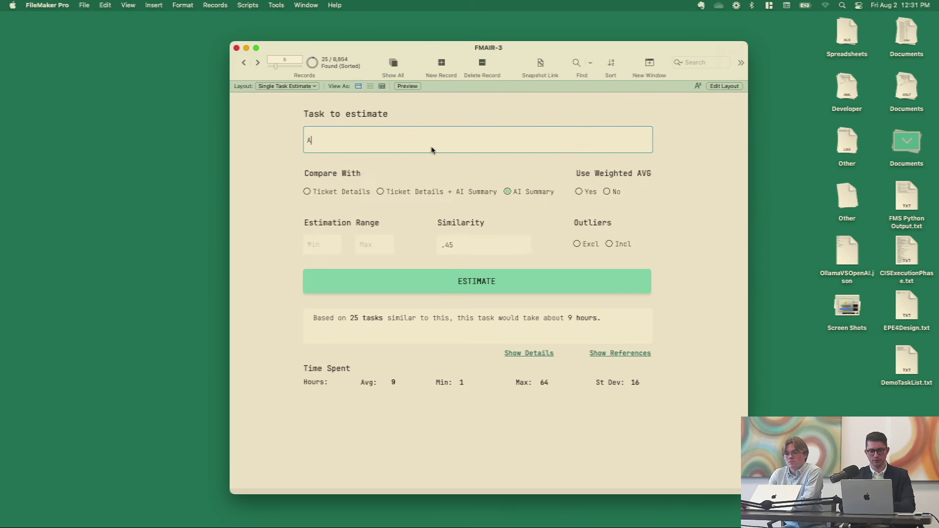
pyautogui.write('dd a print button')
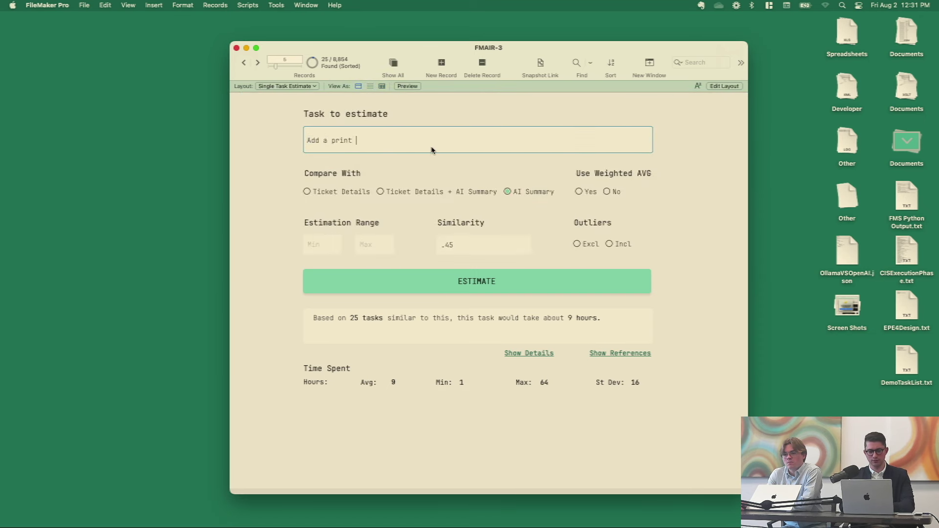
pyautogui.click(490, 278)
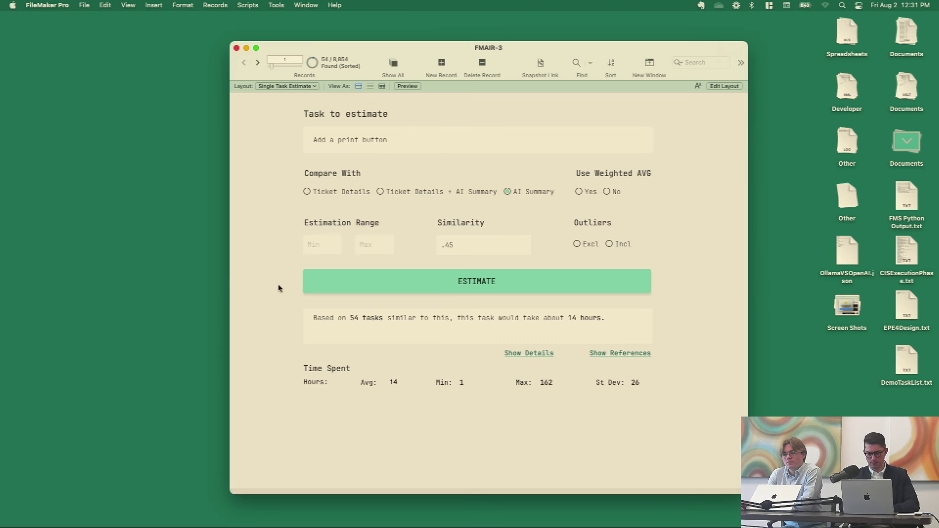
# - Change the comparison basis to Ticket Details and rerun the print button estimate
pyautogui.click(319, 194)
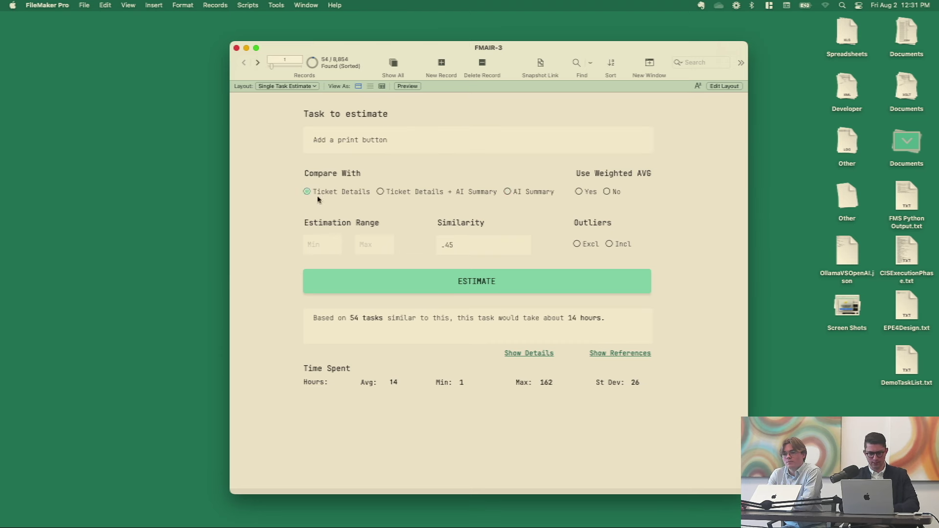
pyautogui.click(459, 288)
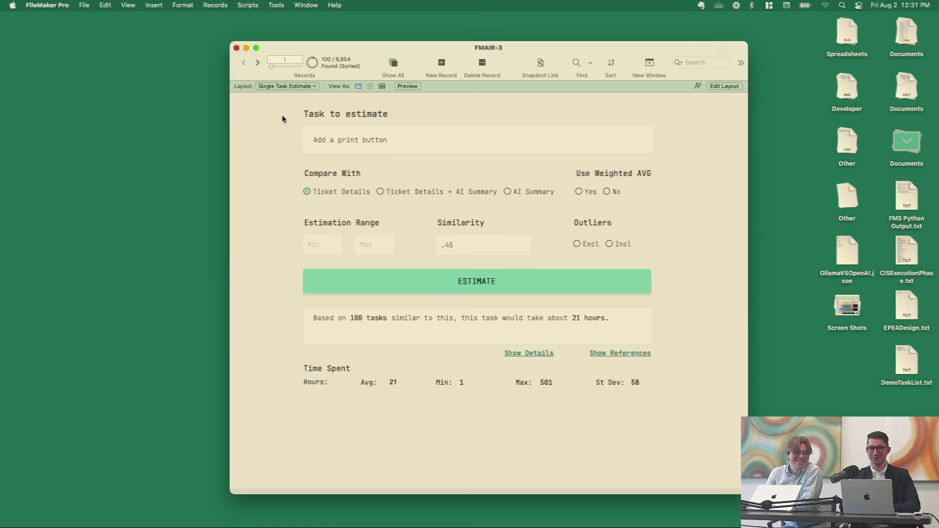
# - Look through the print button matches in the yt_issues layout for outlying spent-time hours, selecting the high-hour Sales Dashboard and Design Phase records
pyautogui.click(295, 87)
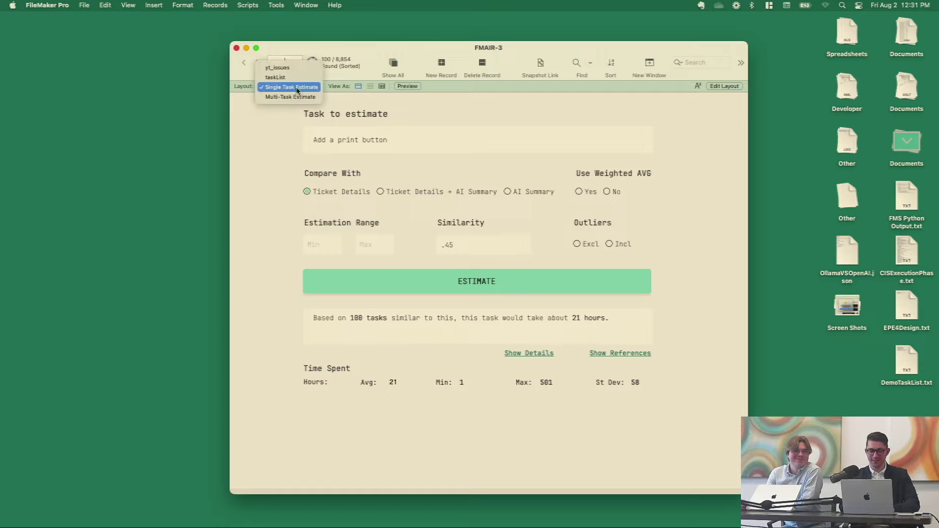
pyautogui.click(277, 67)
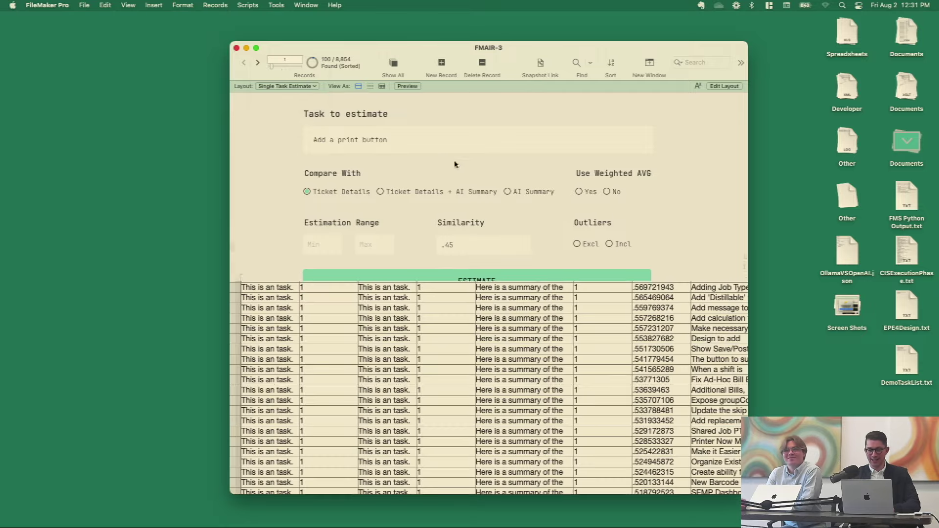
pyautogui.hscroll(2, 609, 297)
pyautogui.hscroll(5, 609, 297)
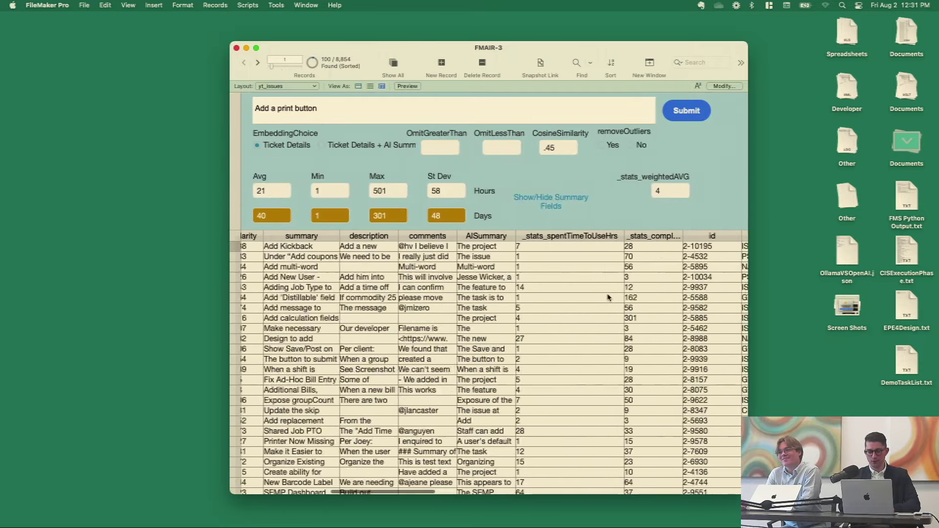
pyautogui.scroll(-3, 608, 297)
pyautogui.scroll(-15, 609, 297)
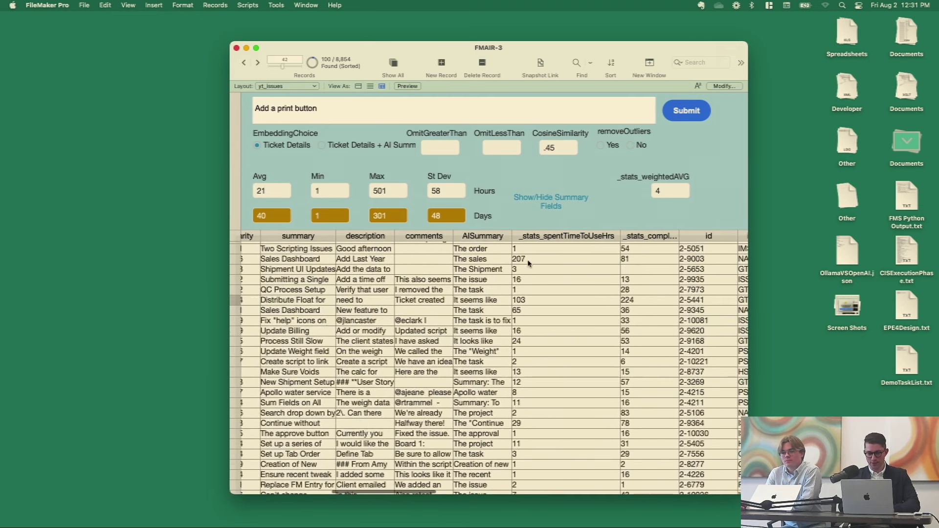
pyautogui.click(528, 262)
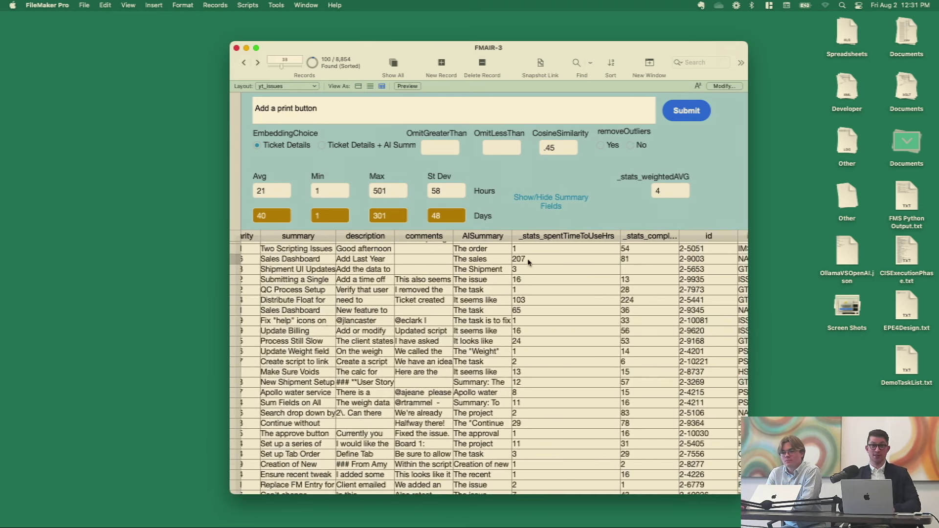
pyautogui.scroll(-5, 528, 264)
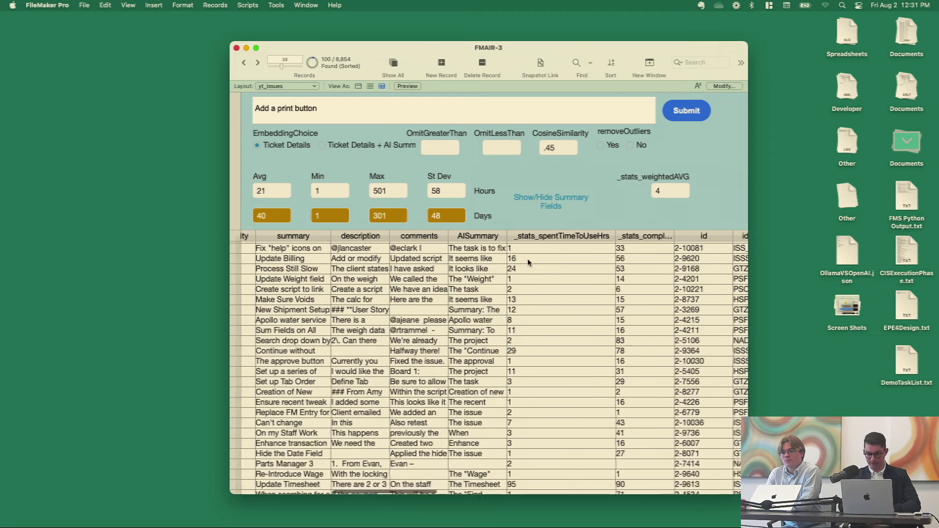
pyautogui.scroll(-10, 528, 274)
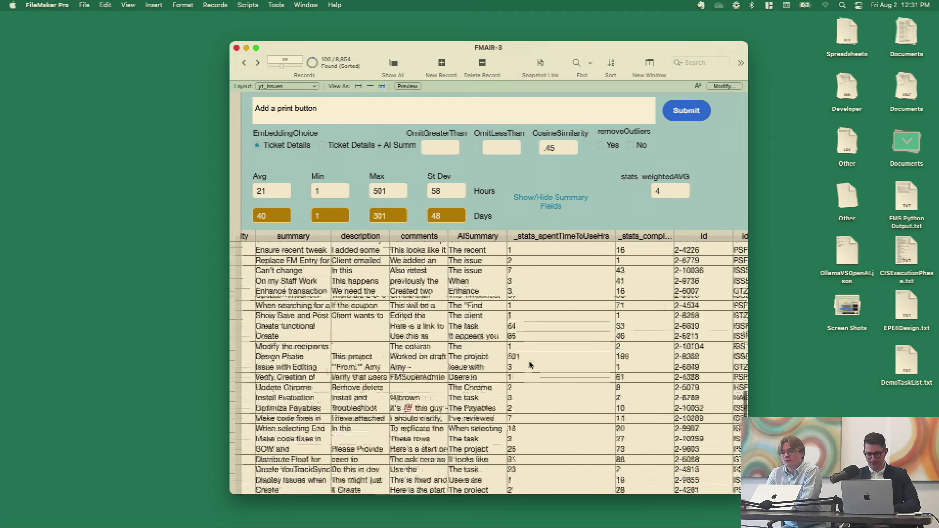
pyautogui.click(521, 311)
pyautogui.click(521, 312)
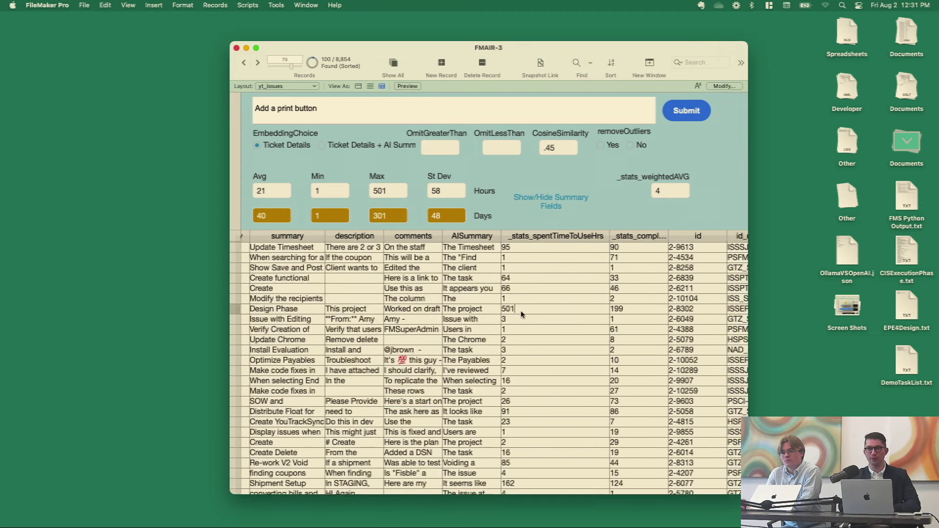
pyautogui.scroll(-3, 521, 315)
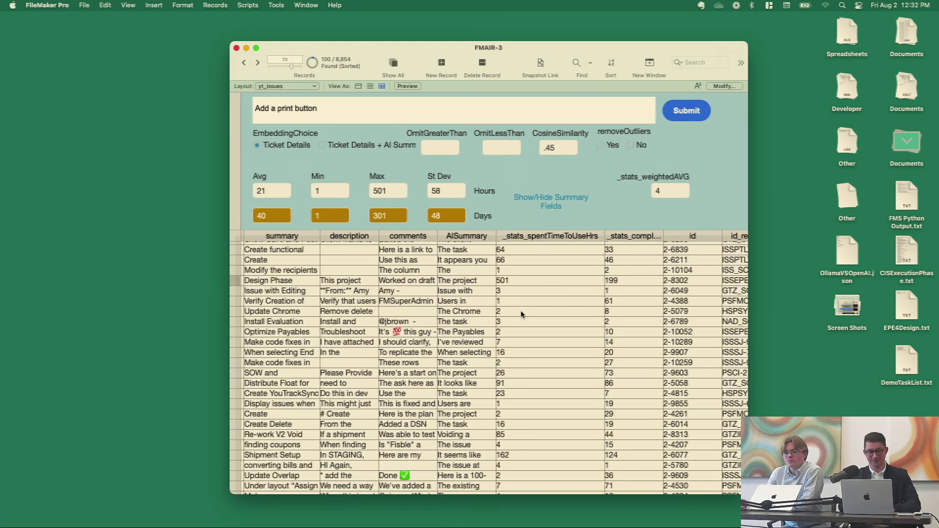
pyautogui.scroll(-5, 522, 314)
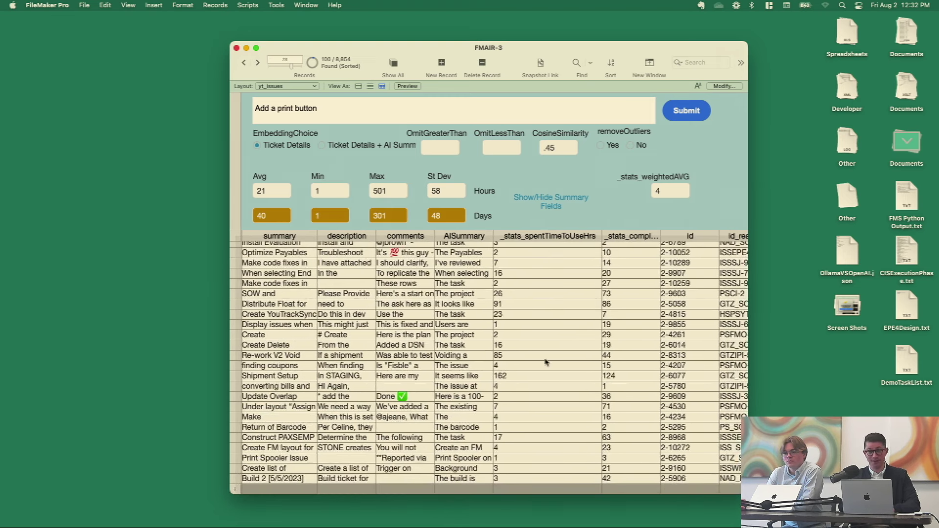
pyautogui.scroll(15, 545, 362)
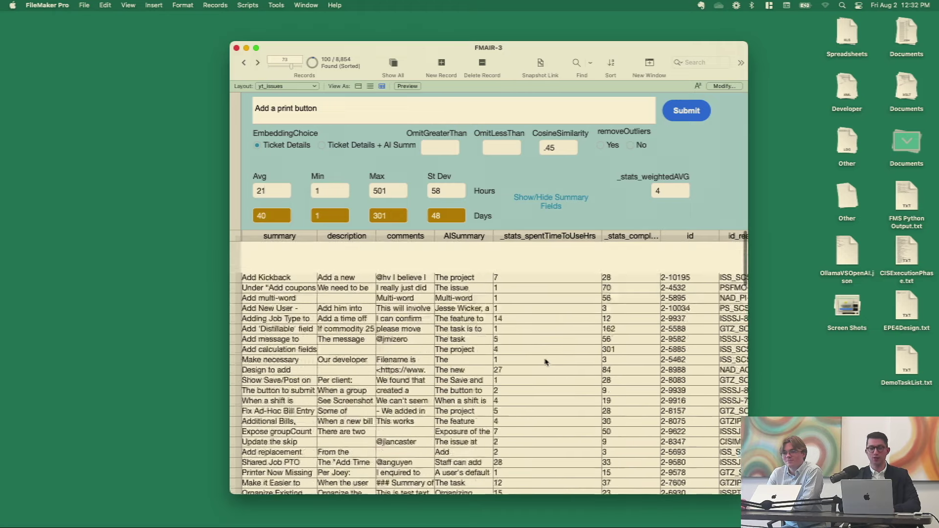
# - Go back to the Single Task Estimate layout and set Outliers to Excl
pyautogui.click(288, 86)
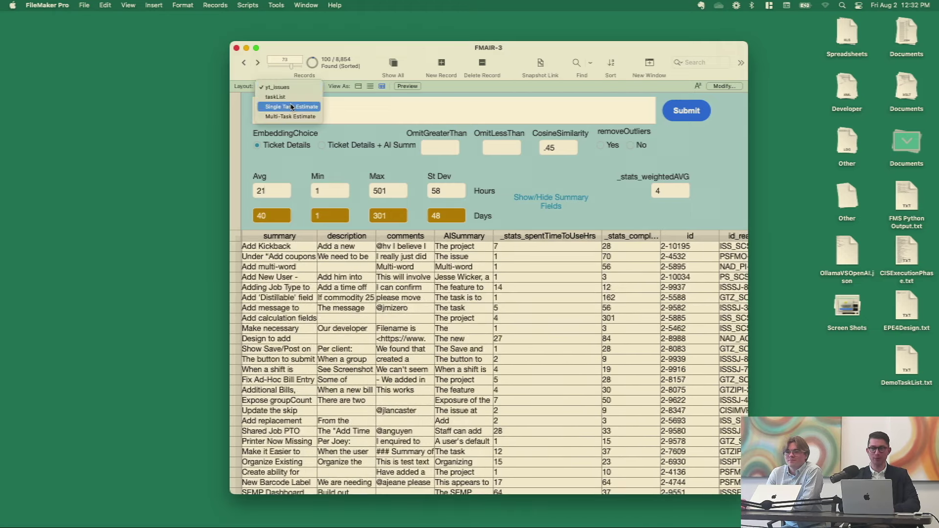
pyautogui.click(291, 107)
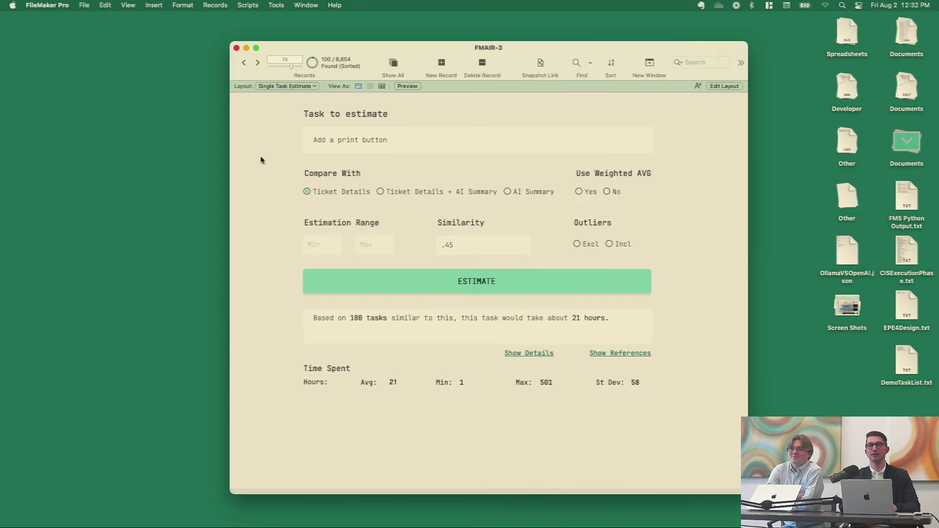
pyautogui.click(580, 246)
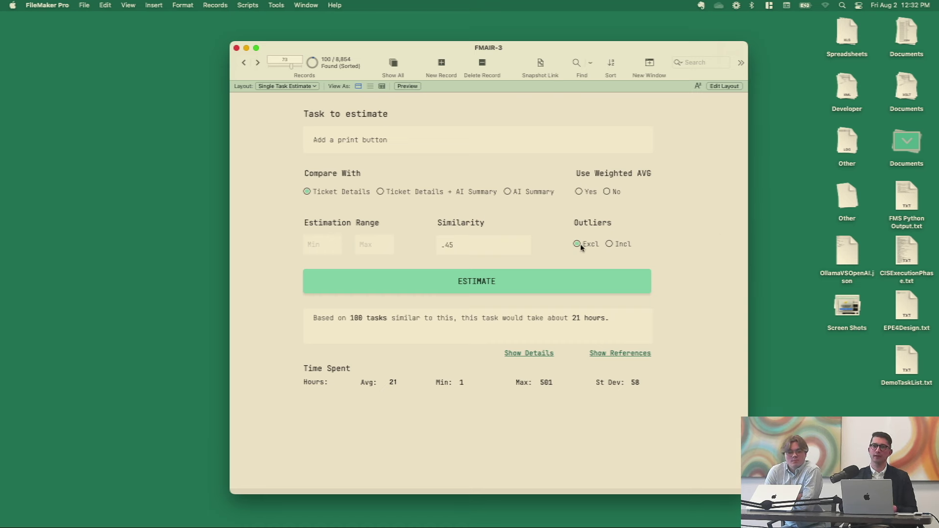
# - Open the "Compare My Input - Simple" script in a full-screen Script Workspace and examine its remove outliers section
pyautogui.press('super+shift+s')
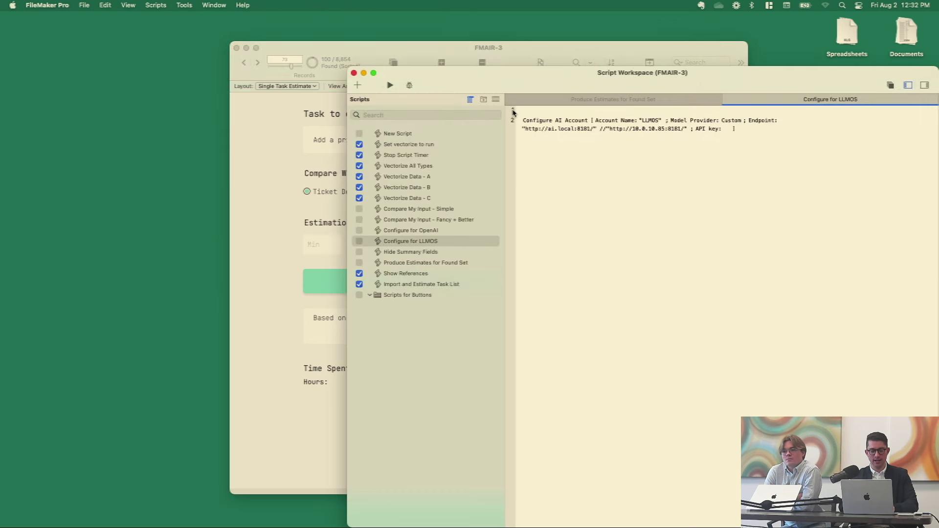
pyautogui.hotkey('ctrl', 'alt', 'Return')
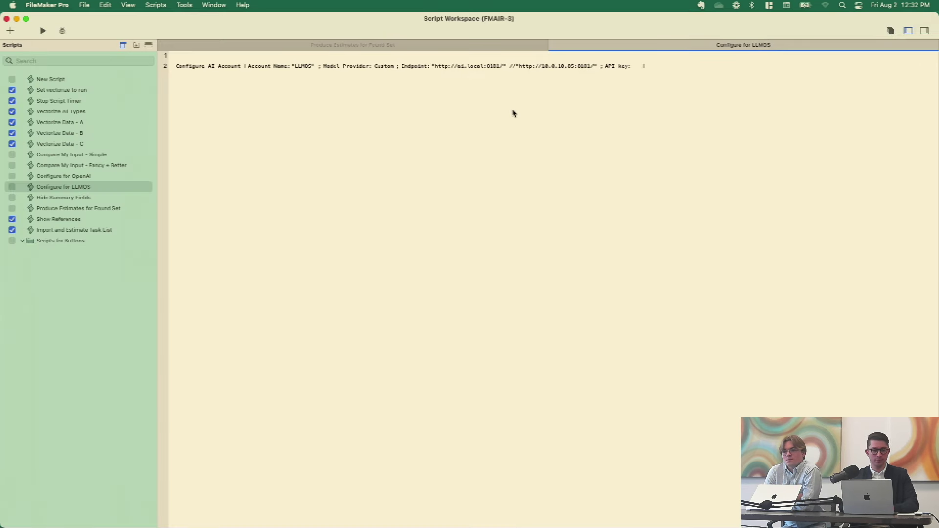
pyautogui.click(98, 159)
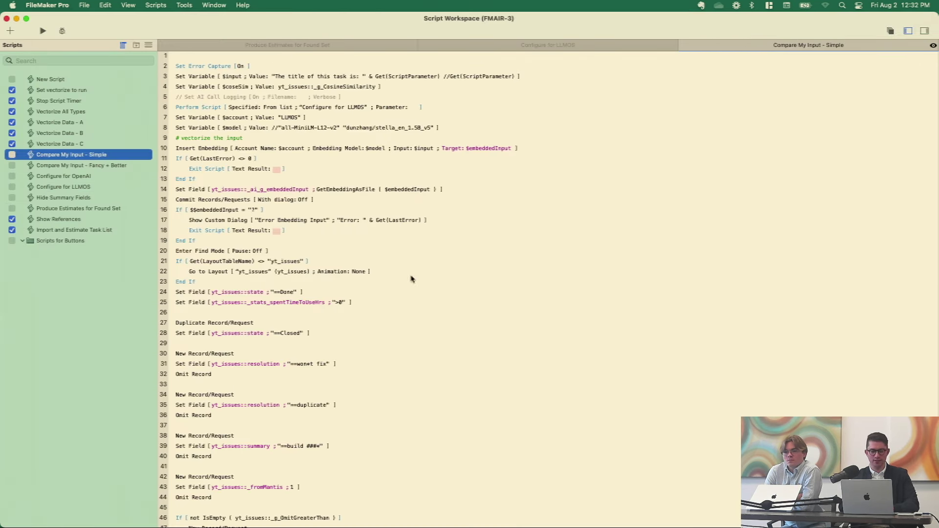
pyautogui.scroll(-10, 343, 284)
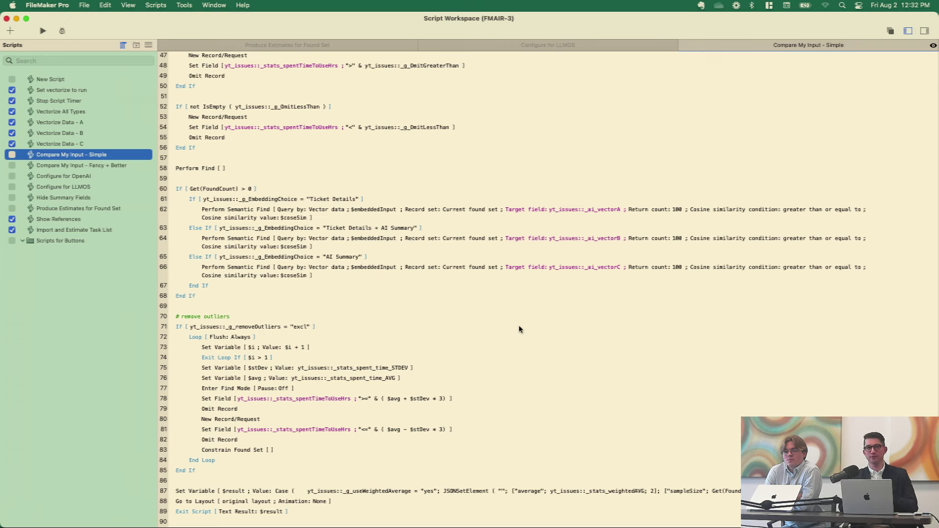
pyautogui.click(331, 328)
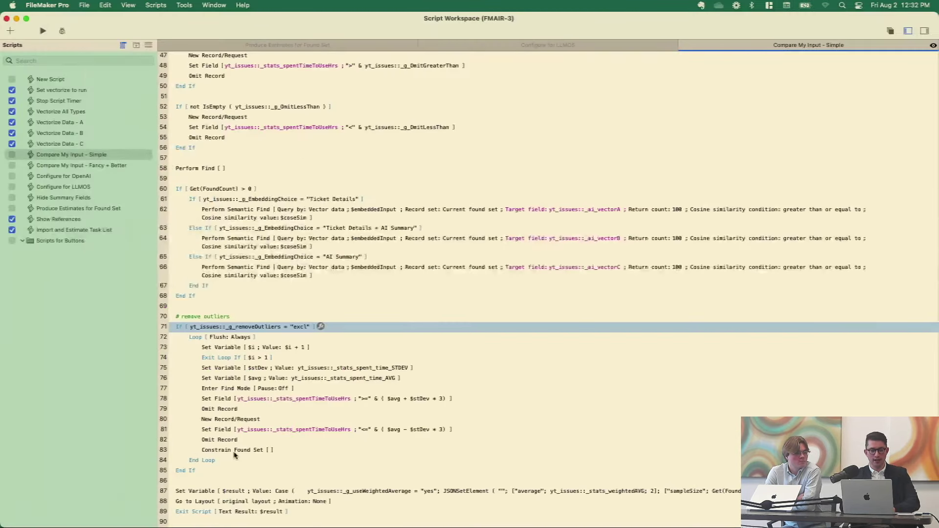
# - Close the Script Workspace and rerun the print button estimate with outliers excluded
pyautogui.click(6, 18)
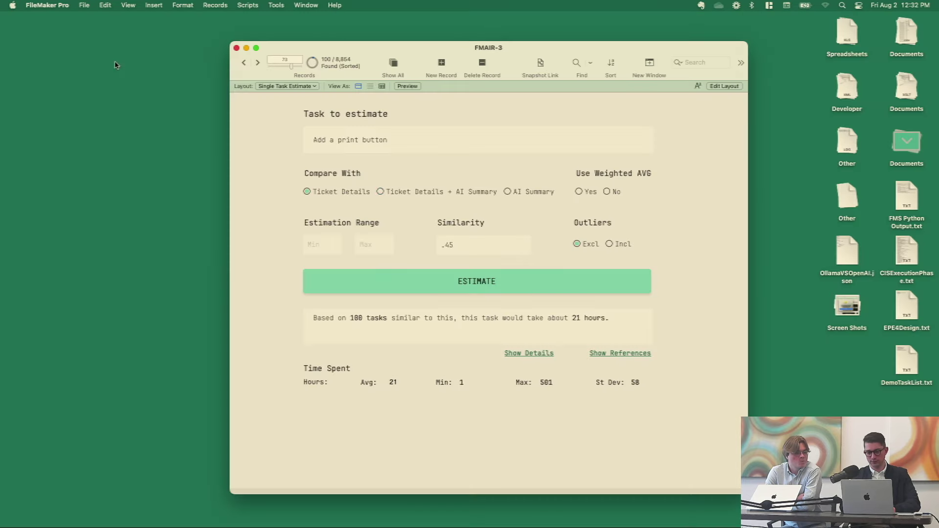
pyautogui.click(533, 285)
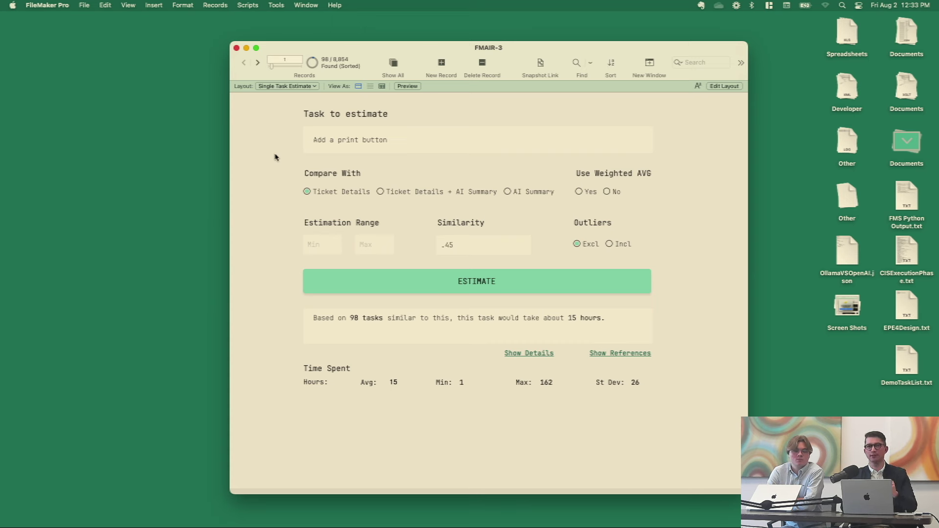
# - Reopen the "Compare My Input - Simple" script and examine its find criteria for Done and Closed states and spent time above 0
pyautogui.press('super+shift+s')
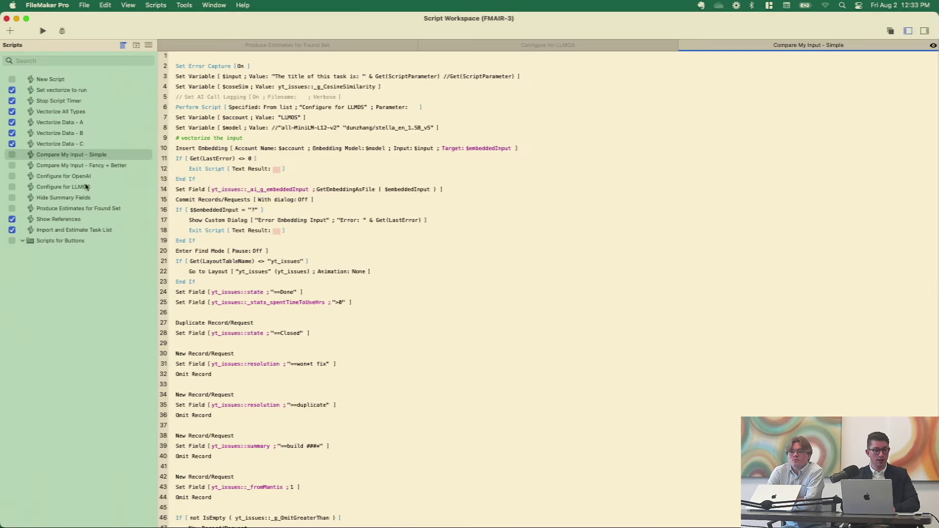
pyautogui.scroll(-3, 293, 249)
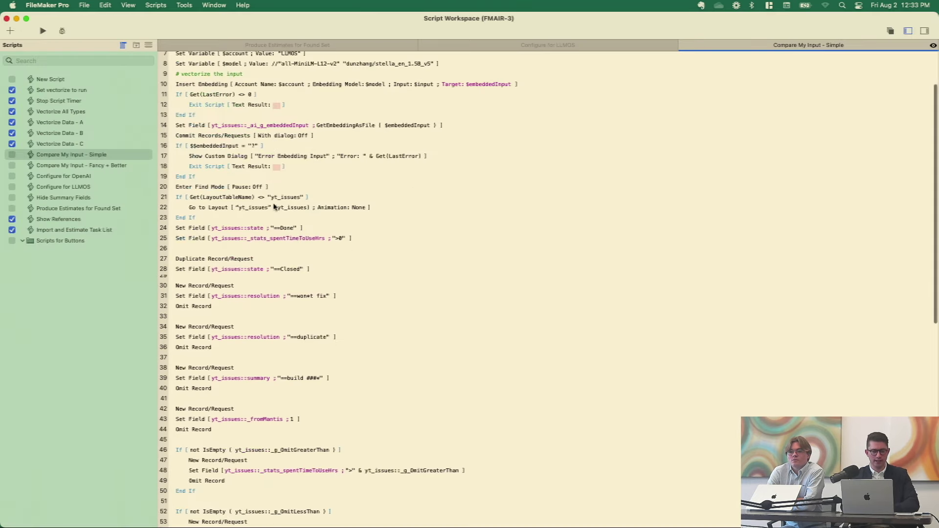
pyautogui.scroll(-5, 415, 130)
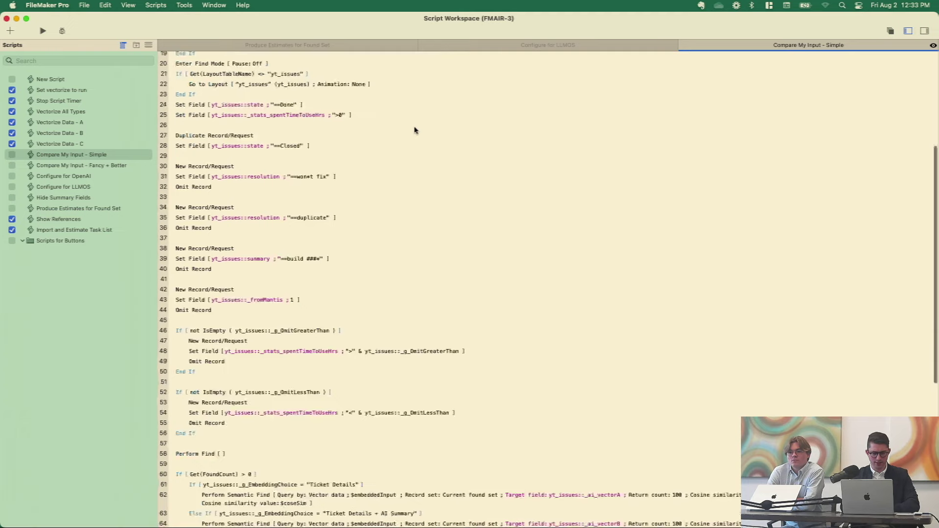
pyautogui.click(187, 65)
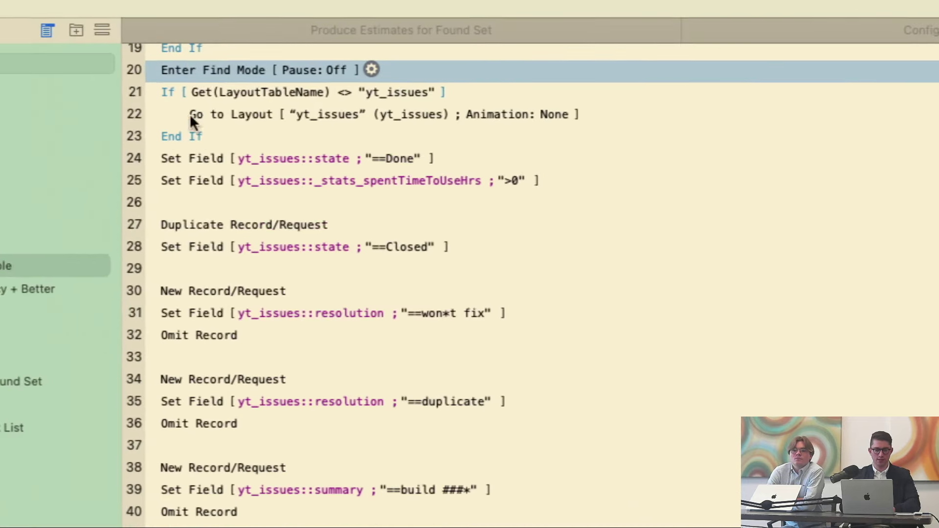
pyautogui.click(169, 156)
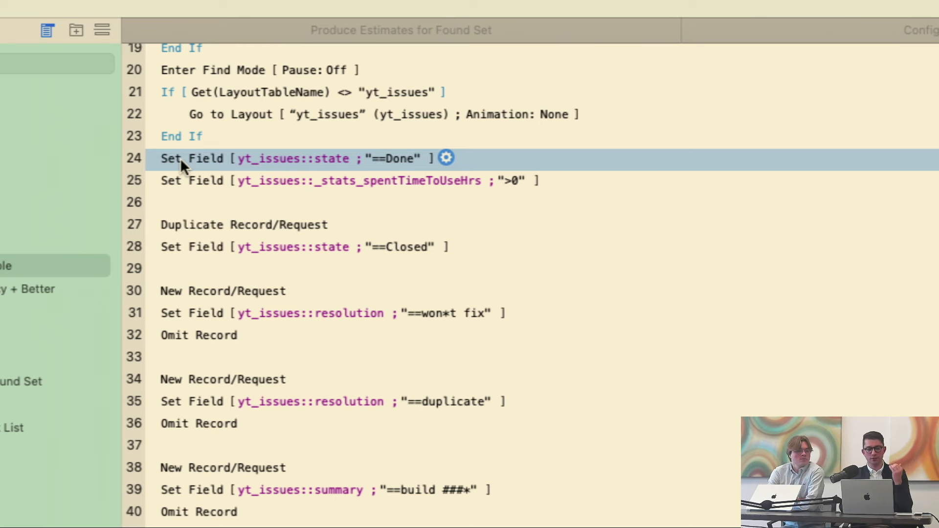
pyautogui.click(193, 252)
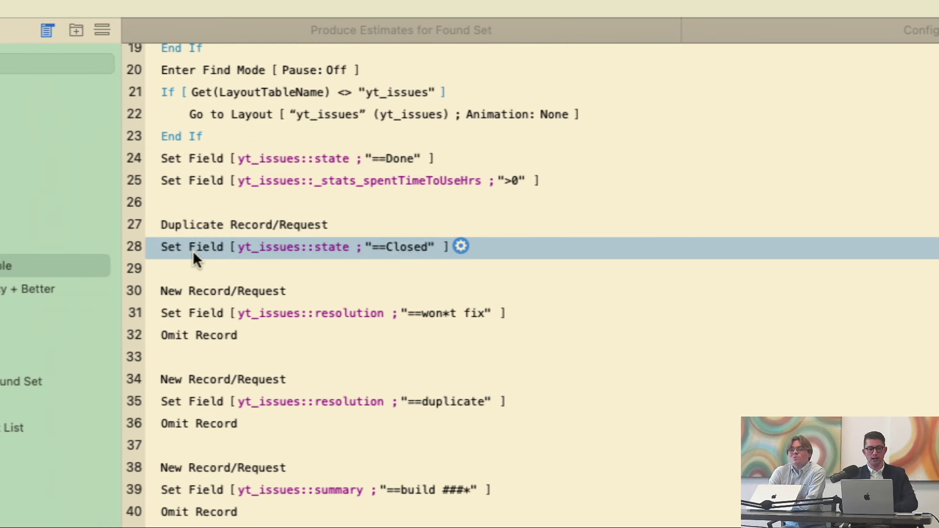
pyautogui.click(185, 181)
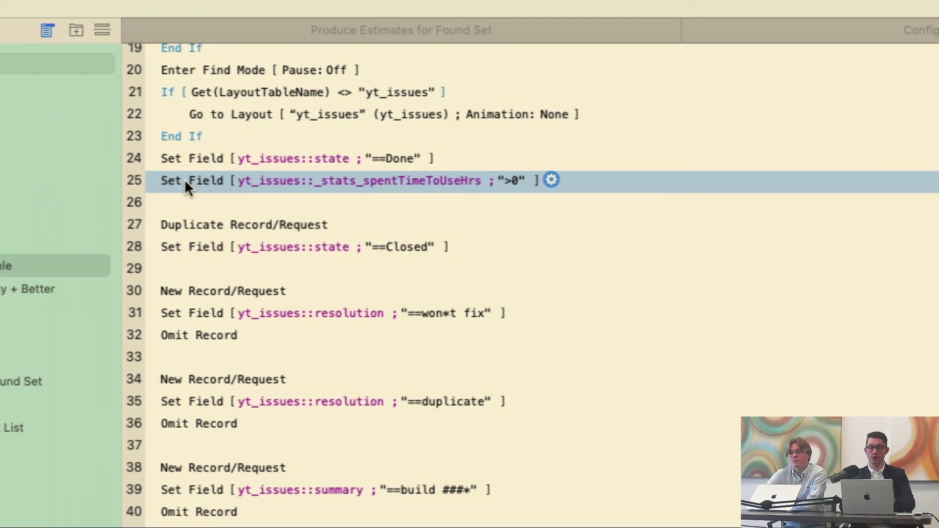
# - Examine the script's omit requests for won't fix and duplicate resolutions and build summaries, and close the Script Workspace
pyautogui.scroll(-5, 183, 179)
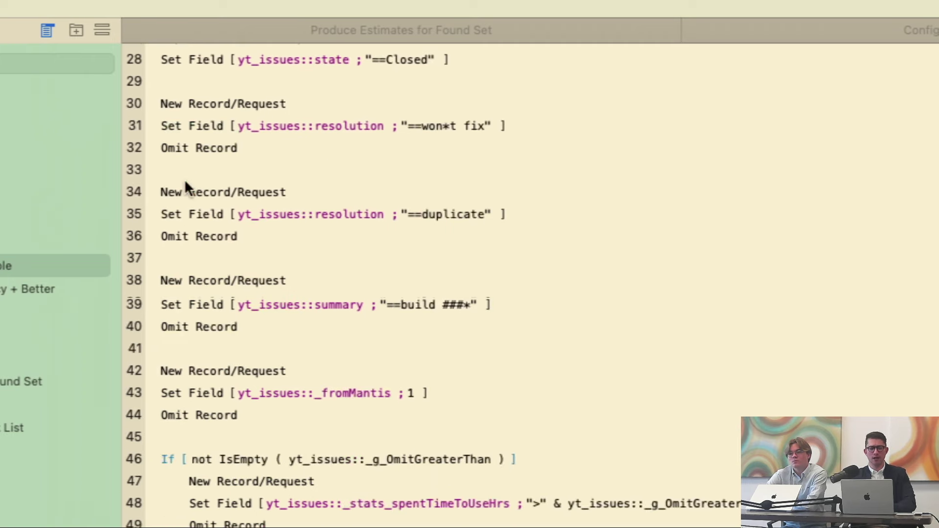
pyautogui.click(192, 105)
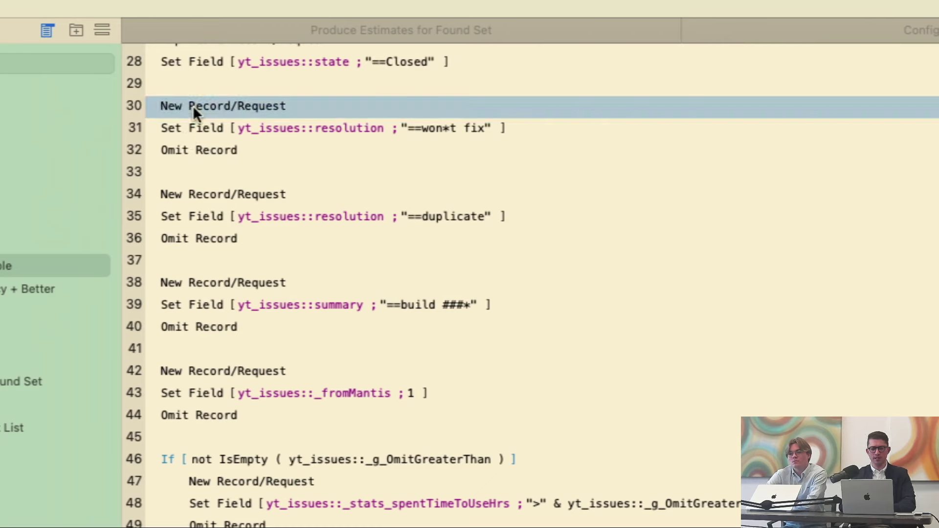
pyautogui.keyDown('shift'); pyautogui.click(213, 238); pyautogui.keyUp('shift')
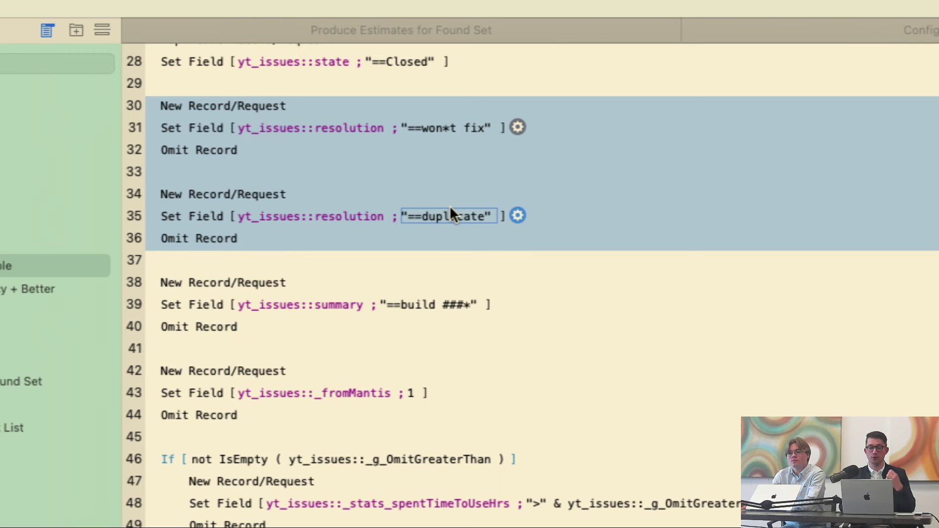
pyautogui.scroll(-5, 450, 206)
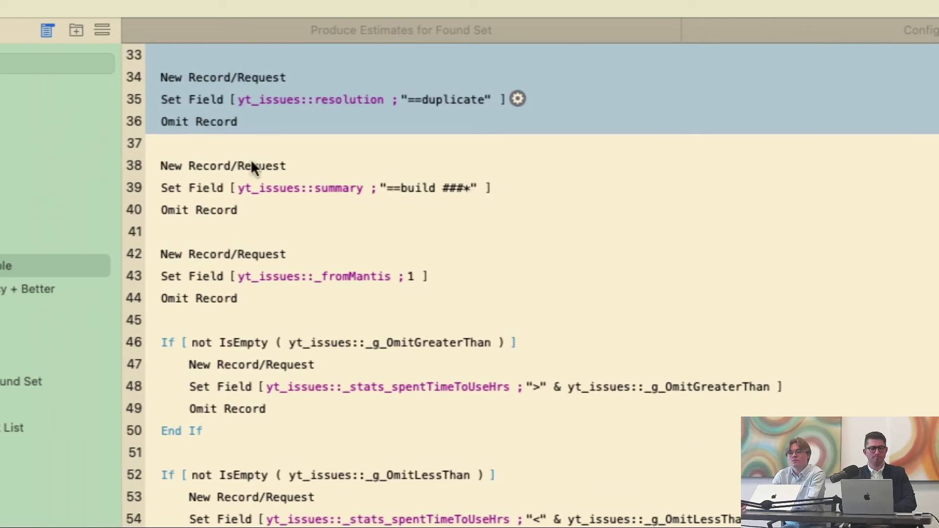
pyautogui.click(174, 165)
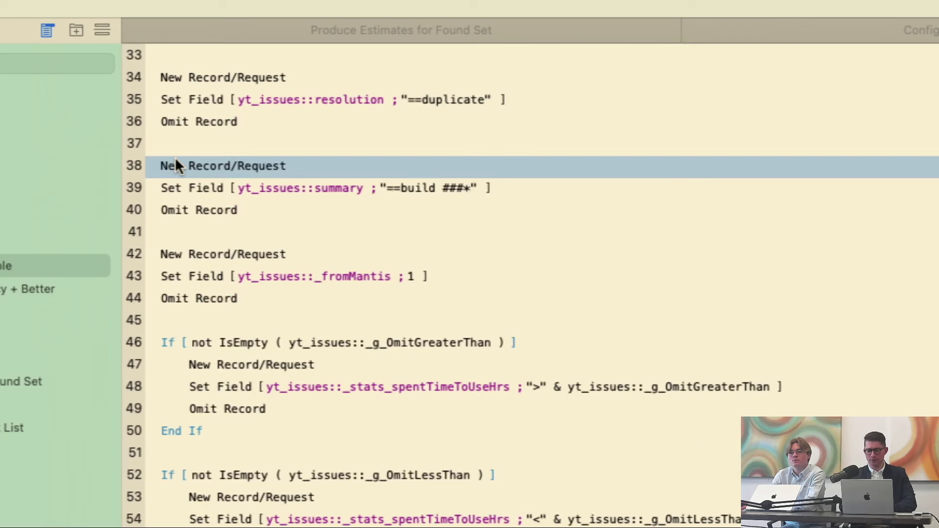
pyautogui.keyDown('shift'); pyautogui.click(187, 209); pyautogui.keyUp('shift')
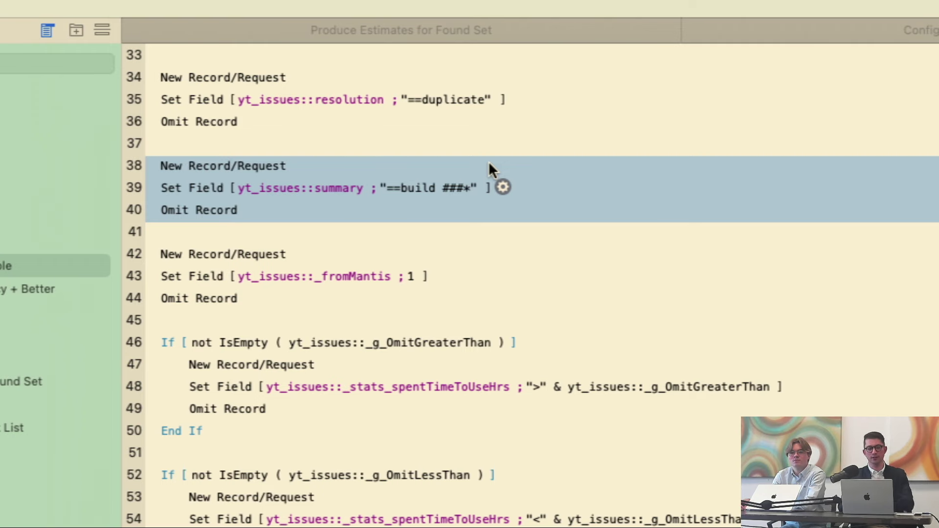
pyautogui.scroll(-10, 488, 163)
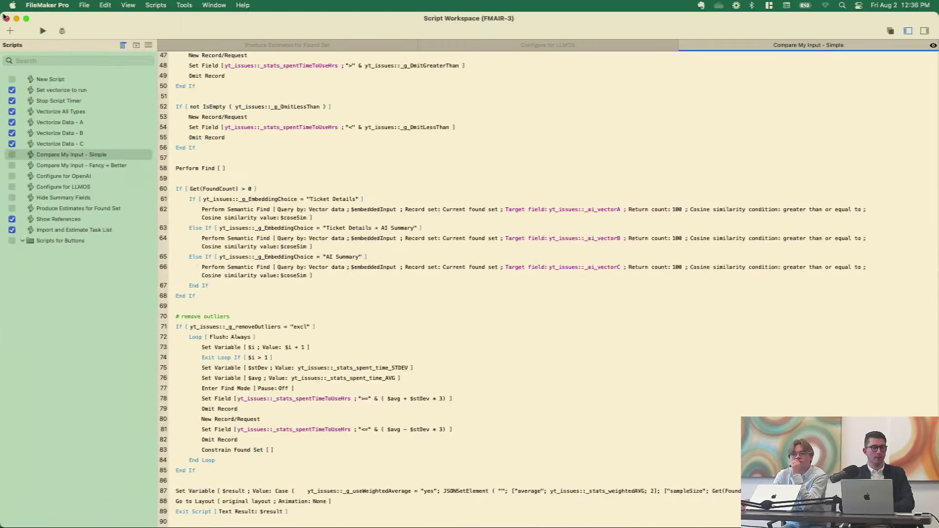
pyautogui.moveTo(6, 18)
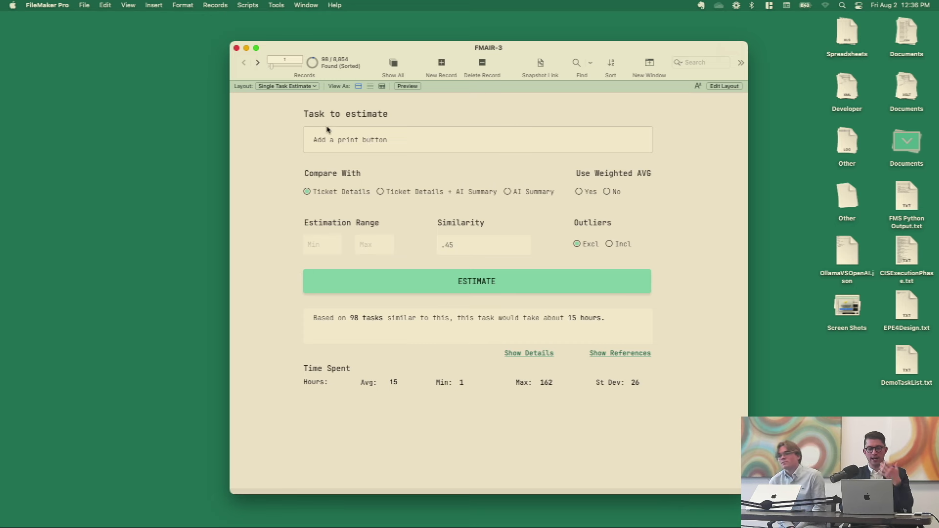
# - Switch to the yt_issues layout and sort the found records by _ai_similarity in ascending order
pyautogui.click(304, 86)
pyautogui.click(277, 67)
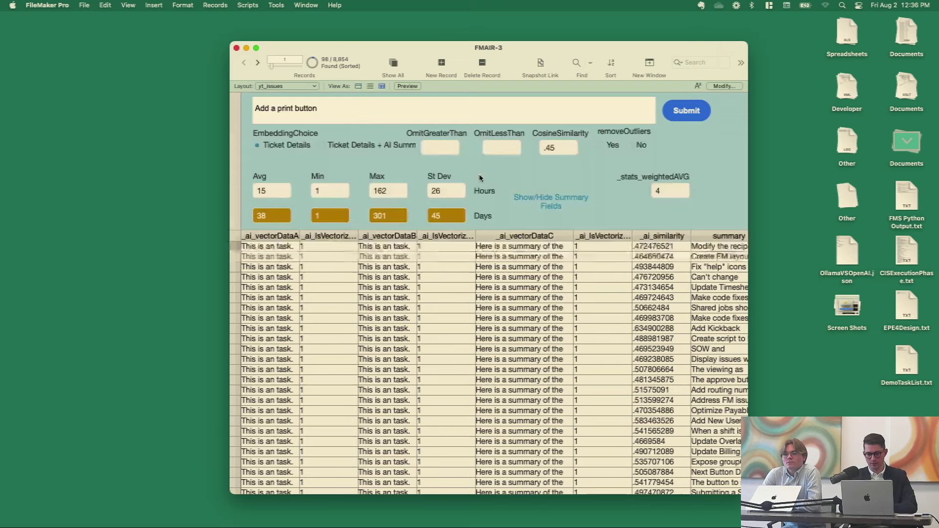
pyautogui.click(529, 237)
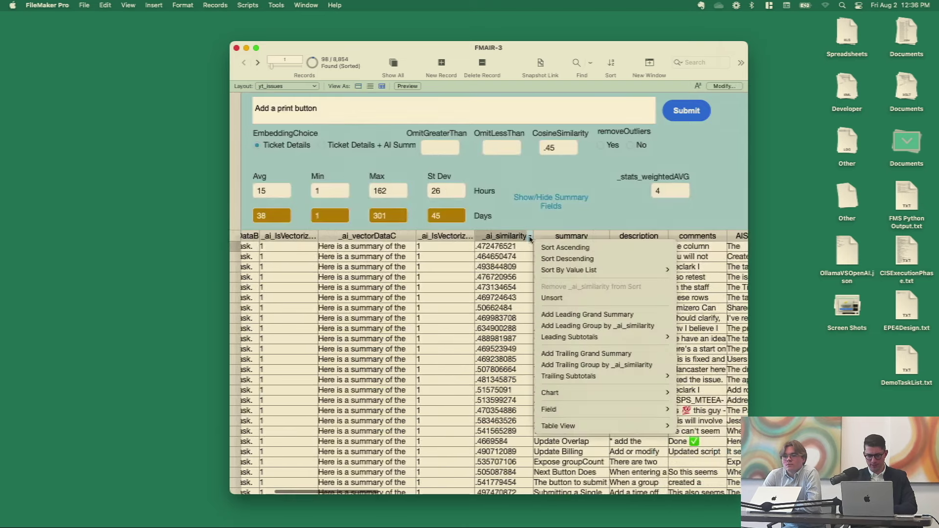
pyautogui.click(541, 247)
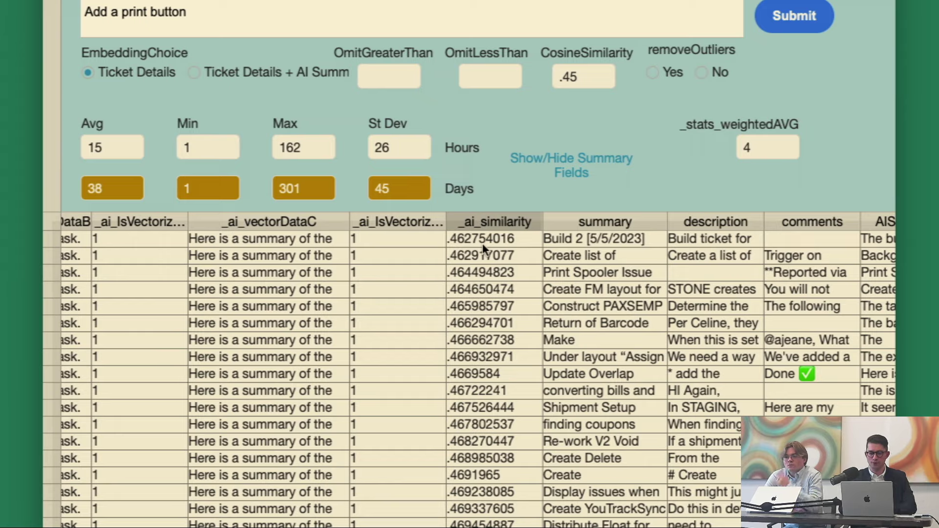
# - Review the sorted _ai_similarity values through to the highest matches and return to the Single Task Estimate layout
pyautogui.scroll(-15, 483, 248)
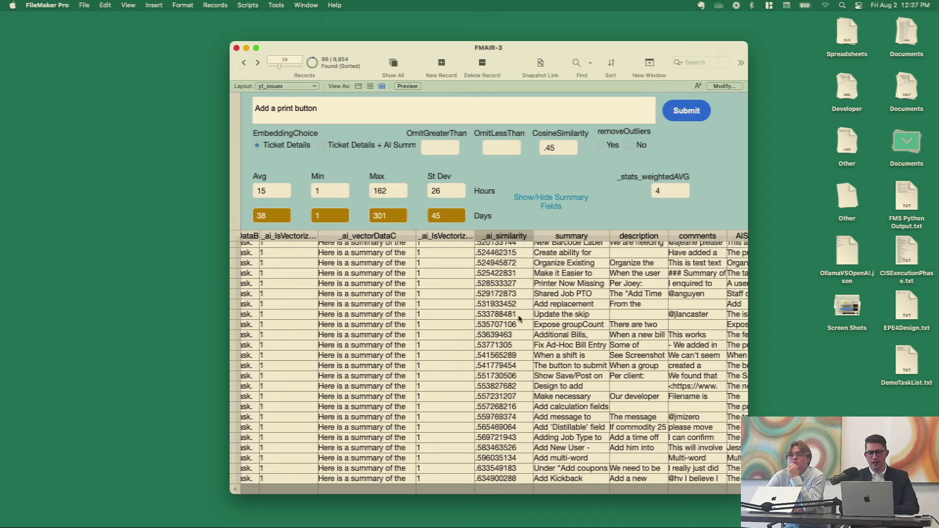
pyautogui.click(501, 292)
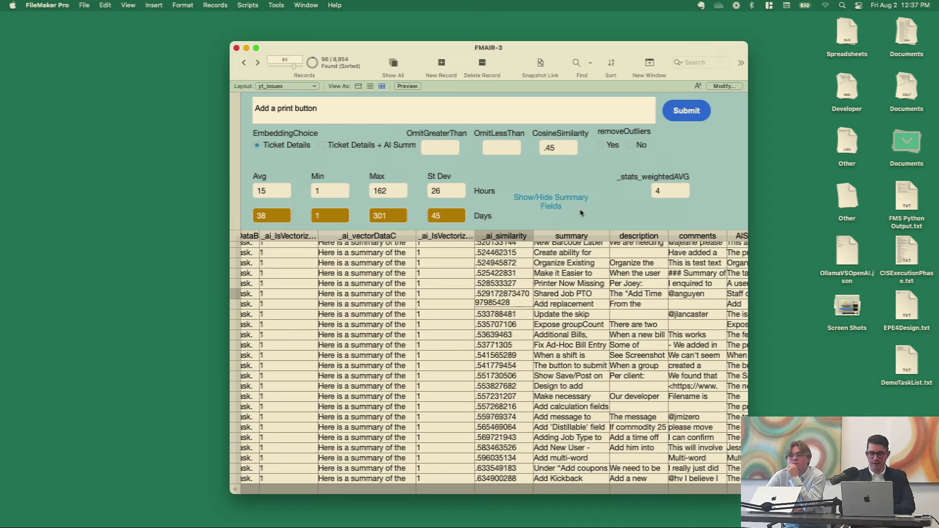
pyautogui.click(579, 172)
pyautogui.click(307, 87)
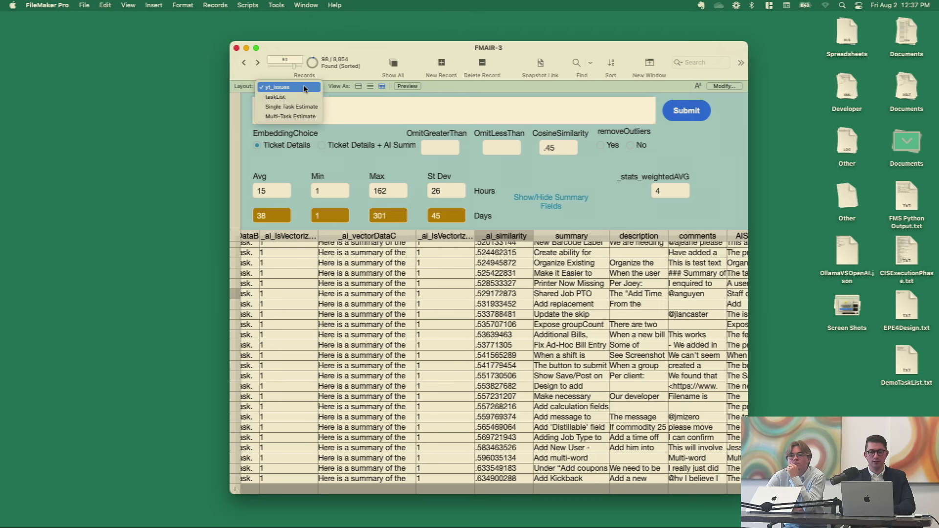
pyautogui.click(302, 106)
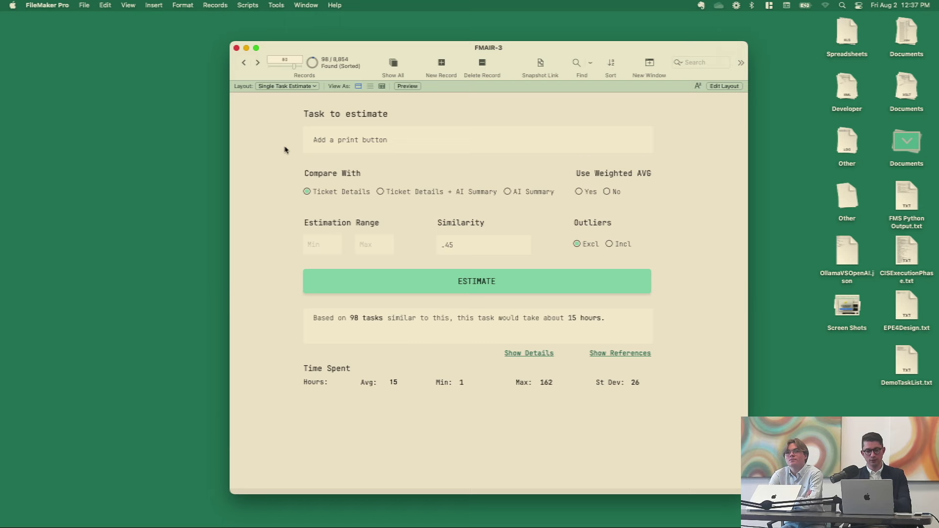
# - Open the yt_issues field definitions ordered by field name and look through the global and _stats fields for the weighted average fields
pyautogui.press('super+shift+d')
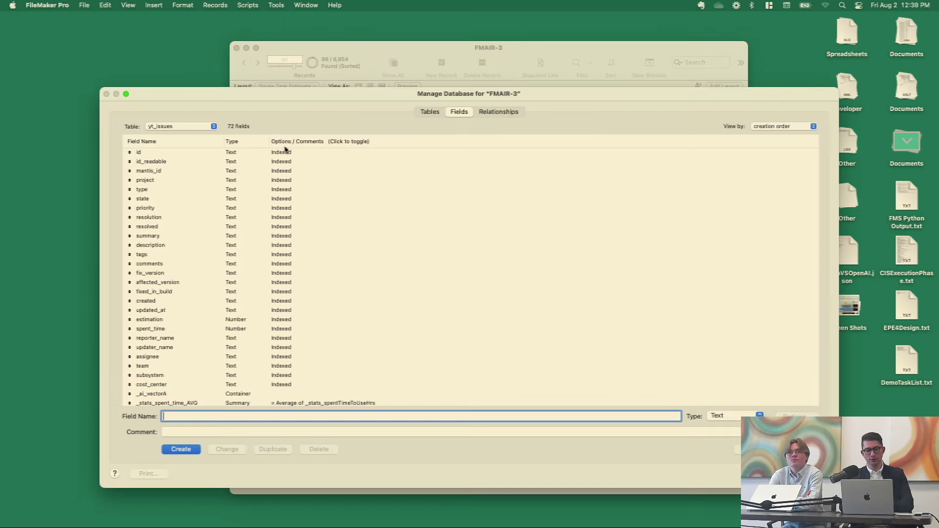
pyautogui.click(187, 143)
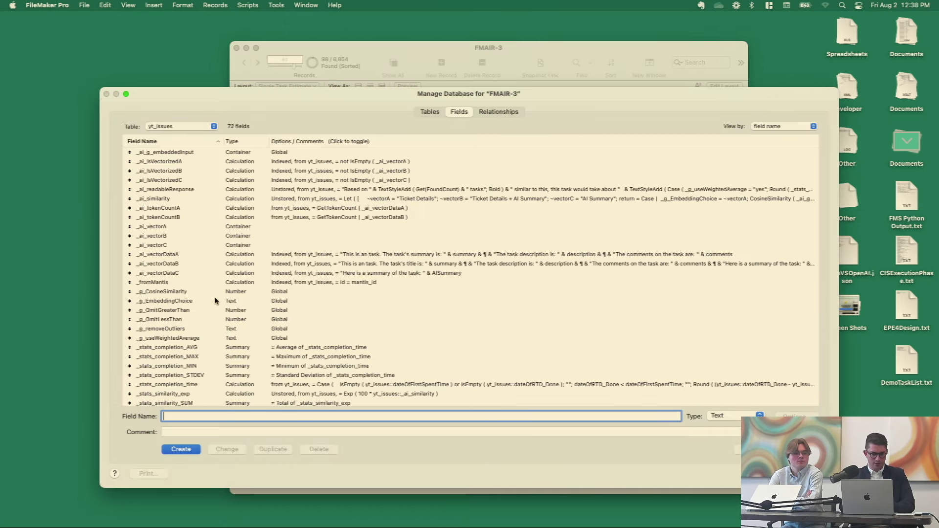
pyautogui.scroll(-5, 215, 300)
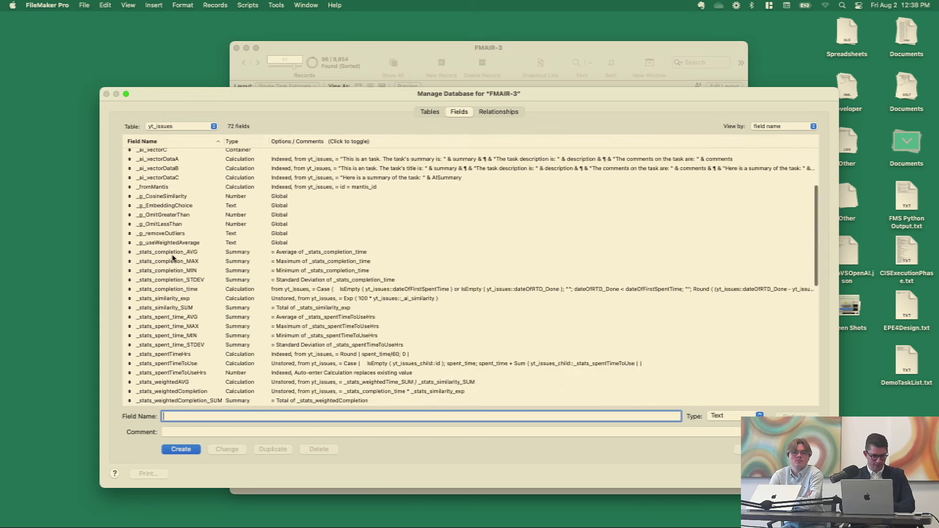
pyautogui.scroll(-3, 188, 246)
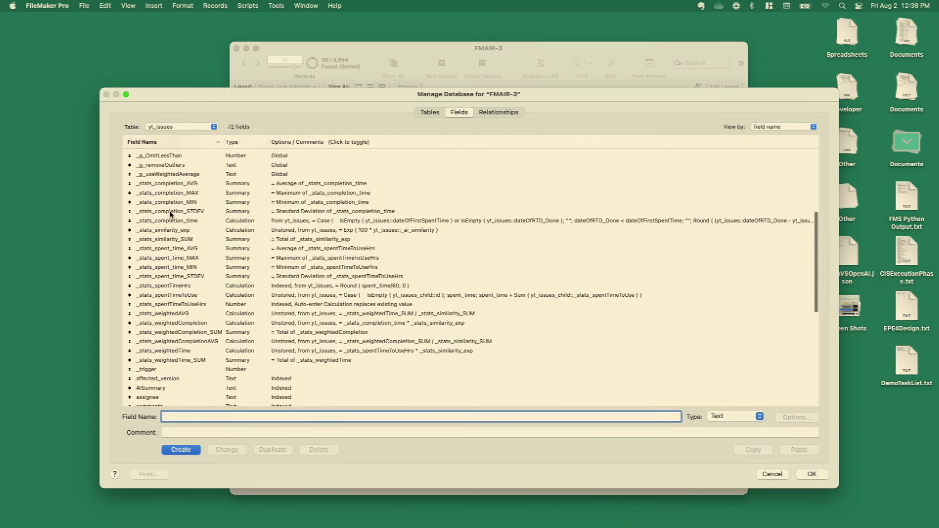
pyautogui.scroll(5, 171, 214)
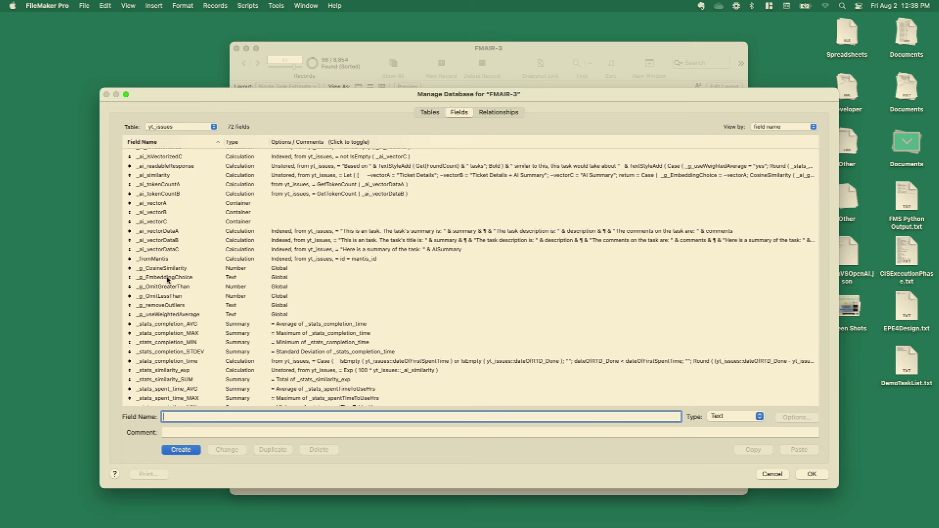
pyautogui.scroll(2, 162, 240)
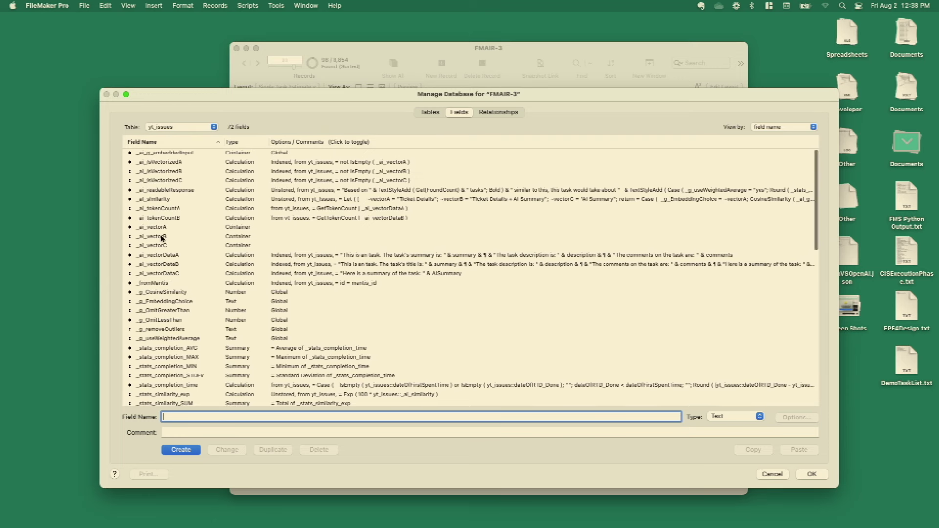
pyautogui.scroll(-4, 162, 239)
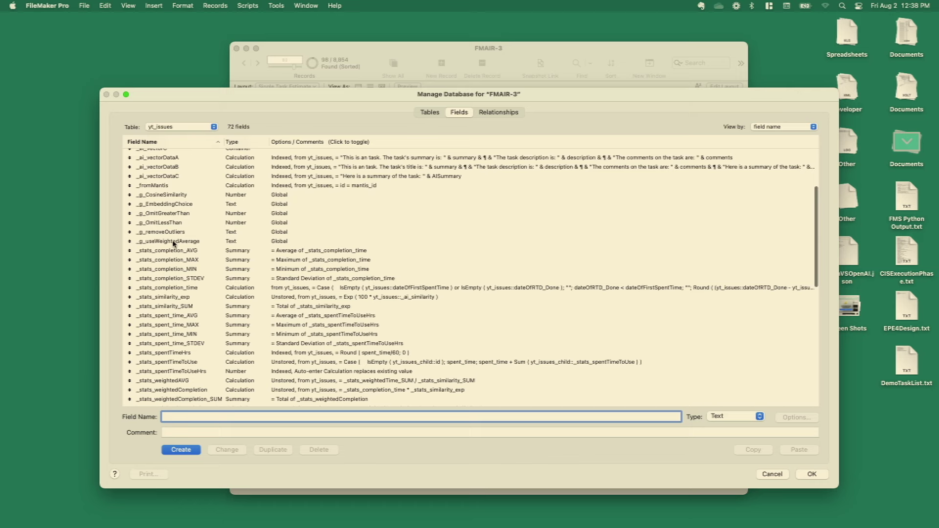
pyautogui.click(174, 242)
pyautogui.scroll(-5, 182, 326)
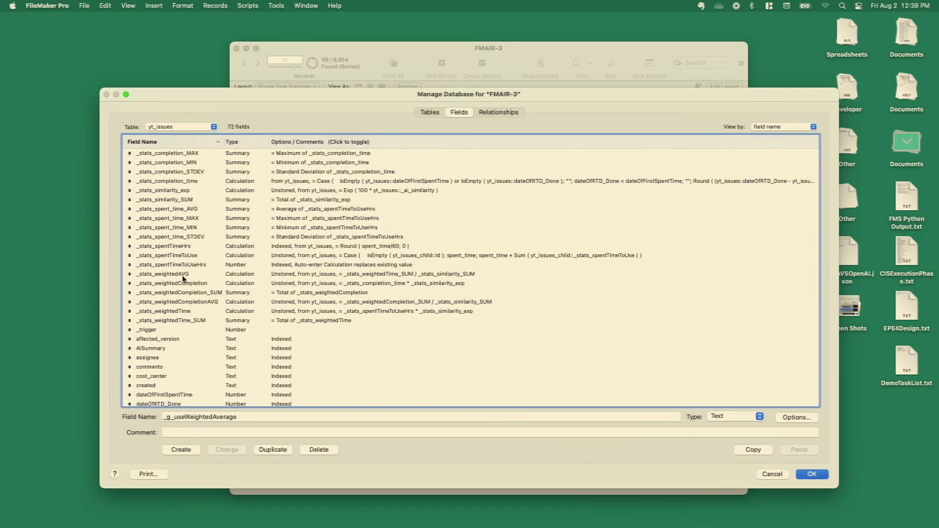
# - Open the _stats_similarity_exp calculation and highlight its yt_issues::_ai_similarity term
pyautogui.click(312, 191)
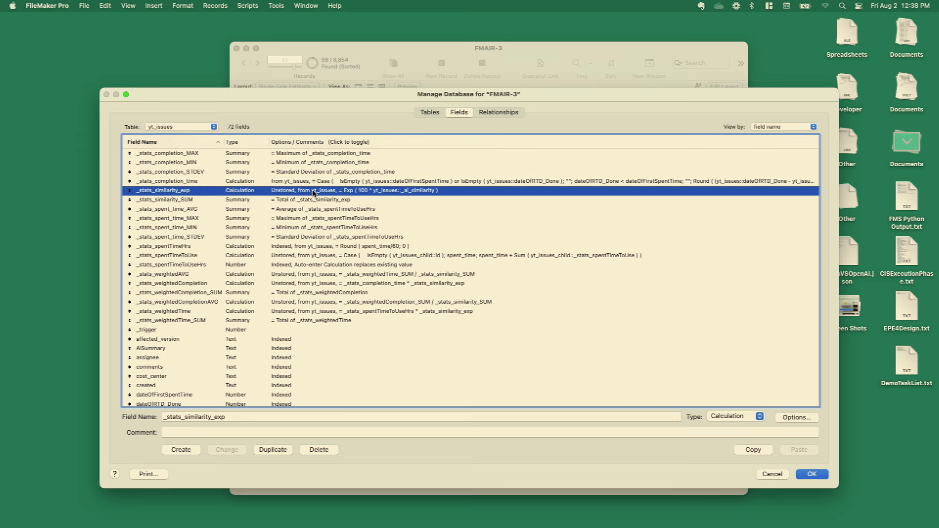
pyautogui.doubleClick(293, 191)
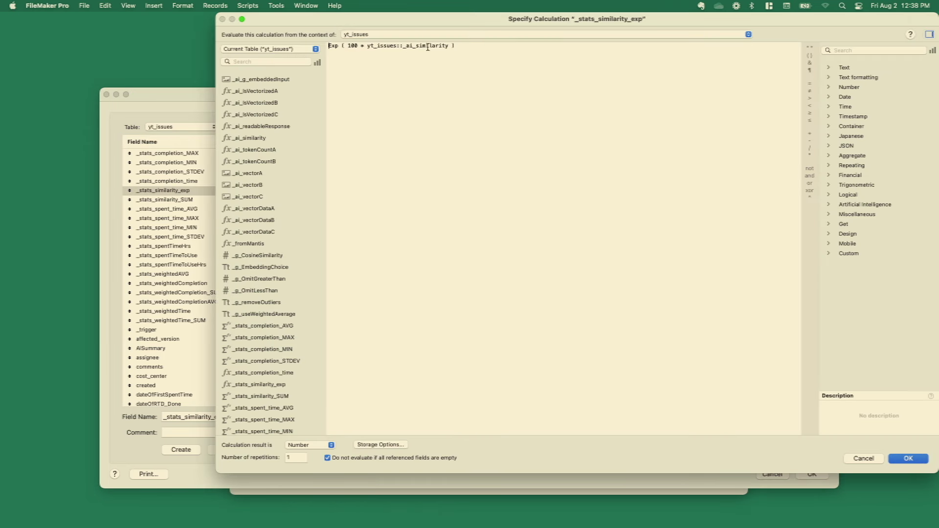
pyautogui.moveTo(448, 46); pyautogui.dragTo(367, 46)
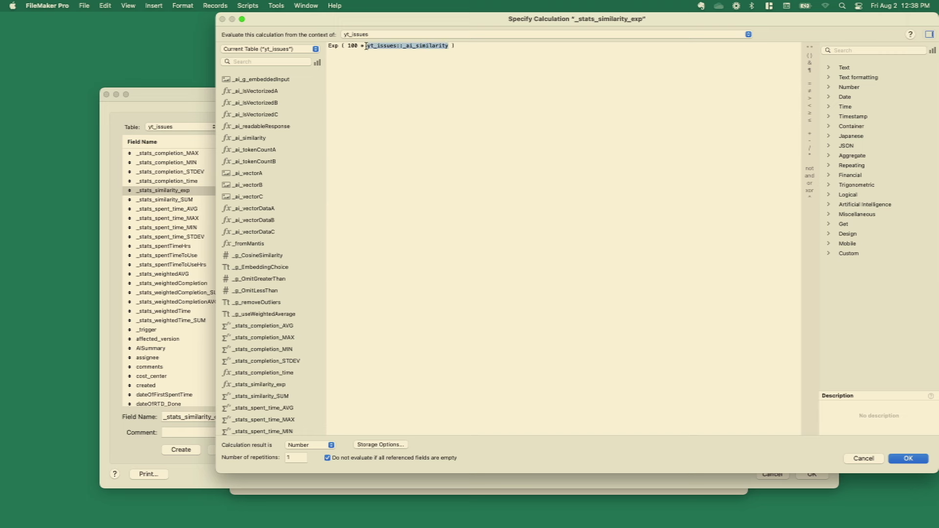
# - Change the _stats_similarity_exp formula to Exp ( 1000 * yt_issues::_ai_similarity ) and save the database definition
pyautogui.click(375, 128)
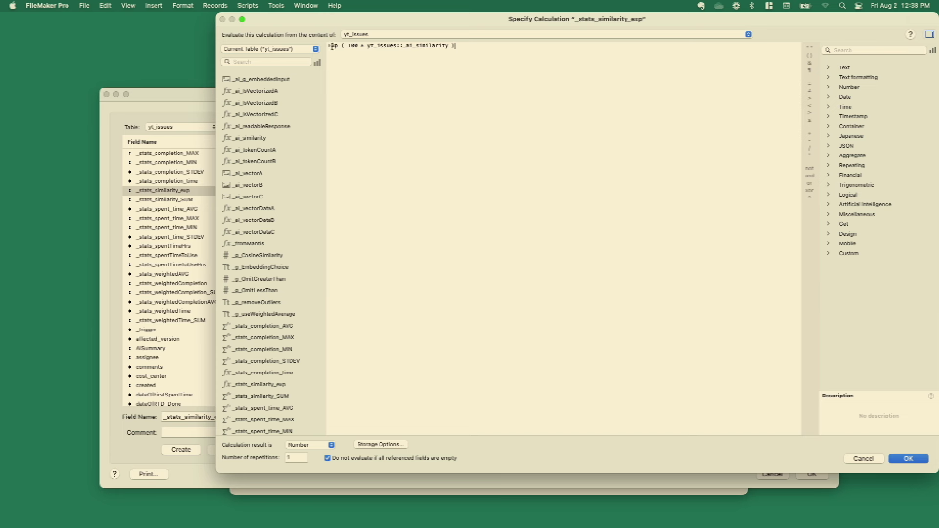
pyautogui.moveTo(329, 46); pyautogui.dragTo(539, 48)
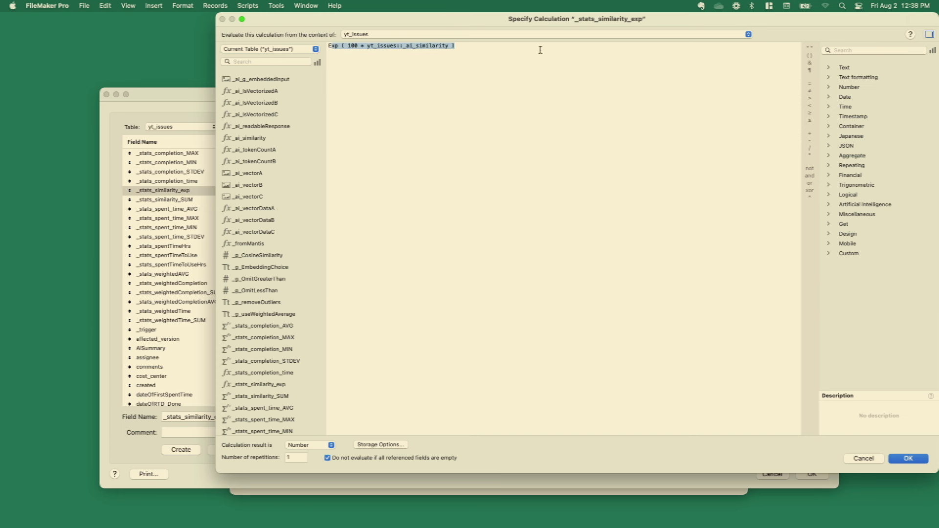
pyautogui.click(371, 90)
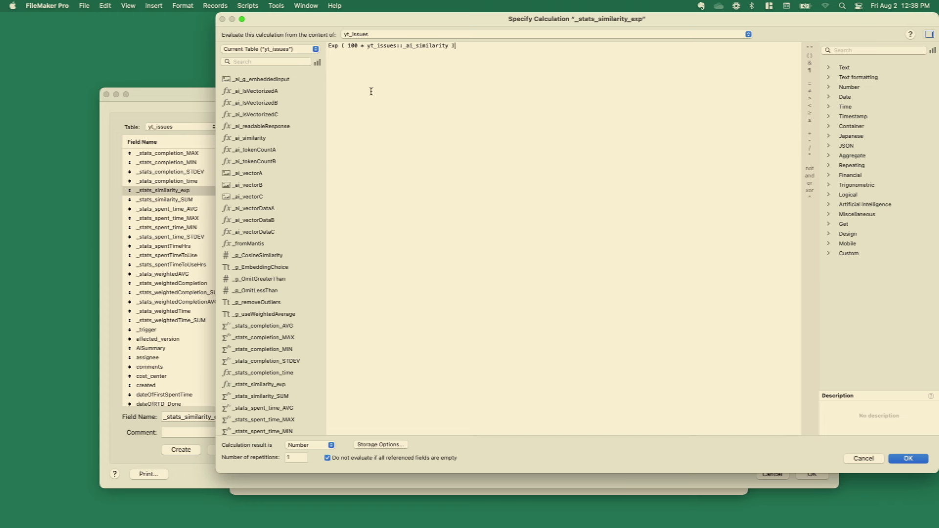
pyautogui.click(355, 47)
pyautogui.write('0')
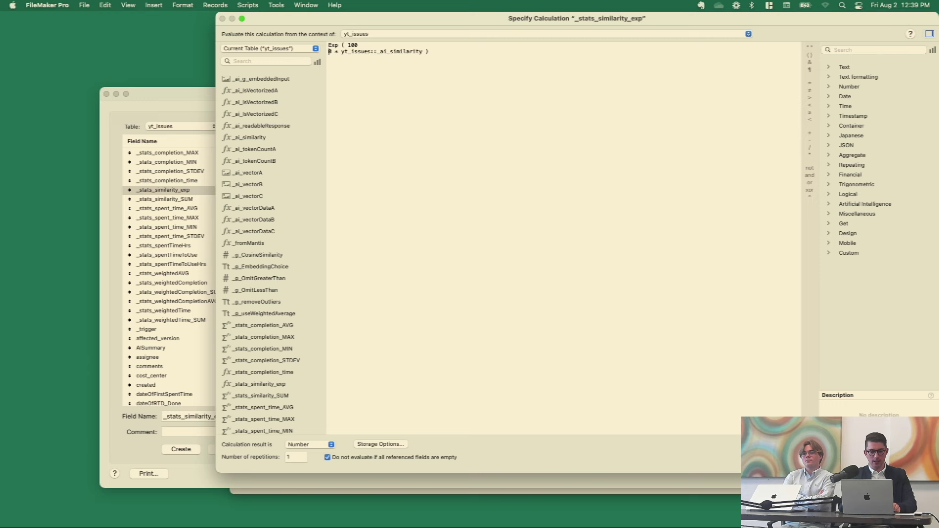
pyautogui.press('KP_Enter')
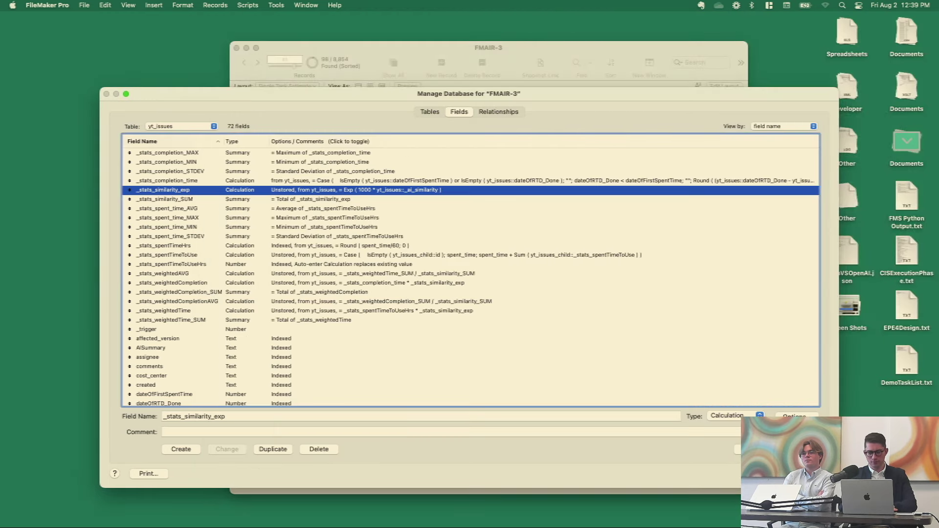
pyautogui.press('KP_Enter')
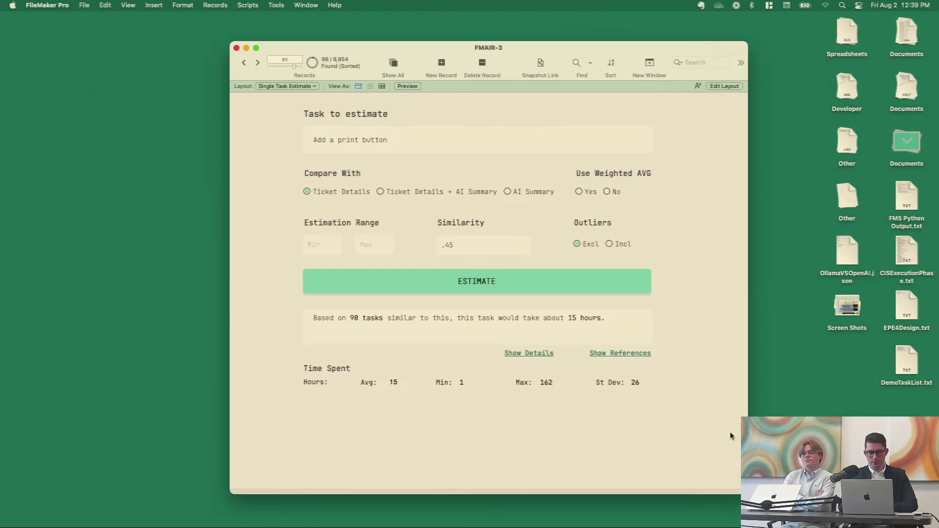
# - Set Use Weighted AVG to Yes and Similarity to .5, and estimate the print button task again
pyautogui.click(580, 192)
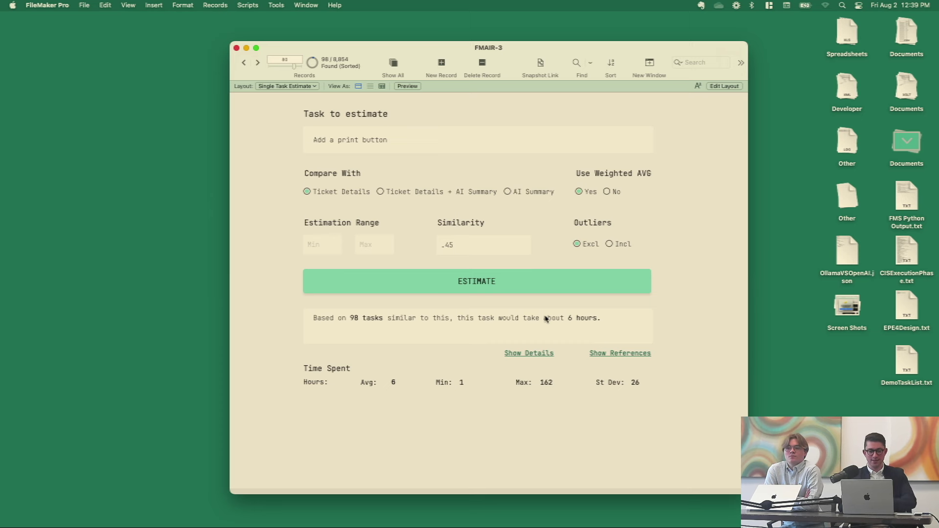
pyautogui.click(472, 245)
pyautogui.press('BackSpace')
pyautogui.press('BackSpace')
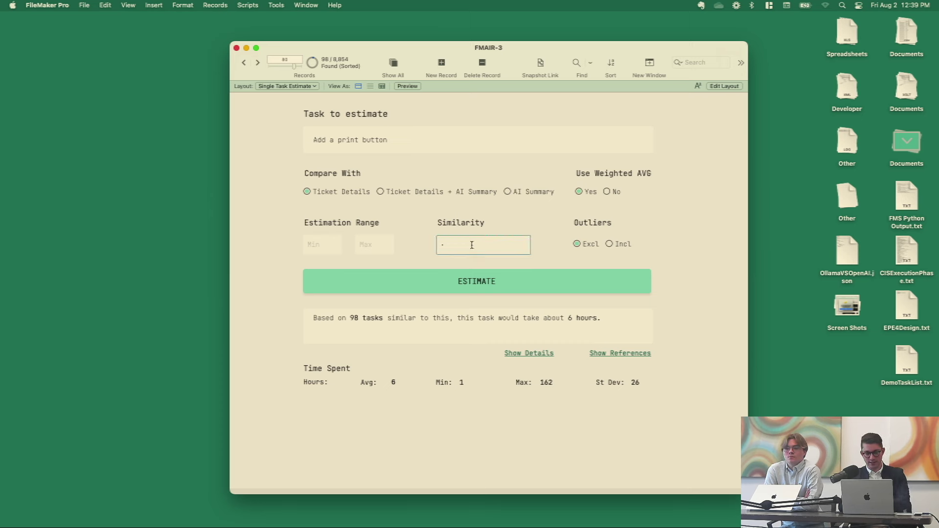
pyautogui.write('5')
pyautogui.click(492, 223)
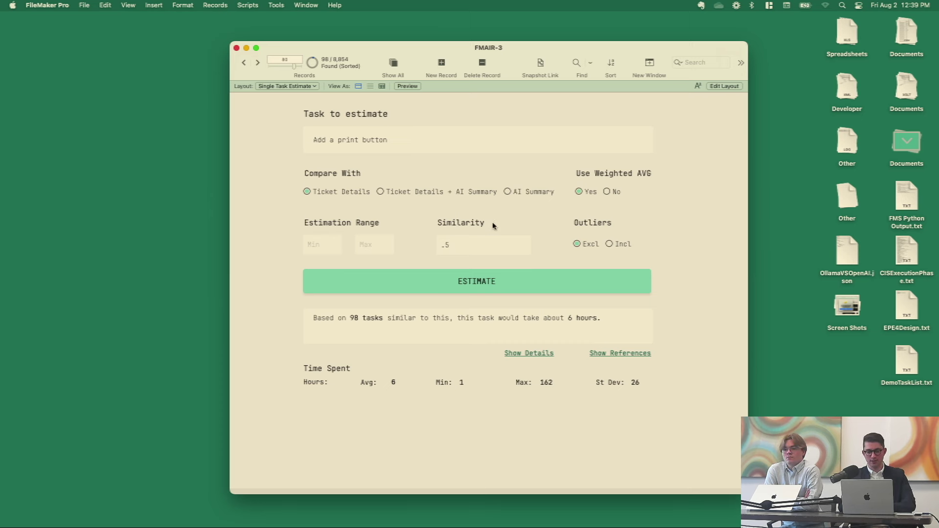
pyautogui.click(512, 285)
pyautogui.click(411, 281)
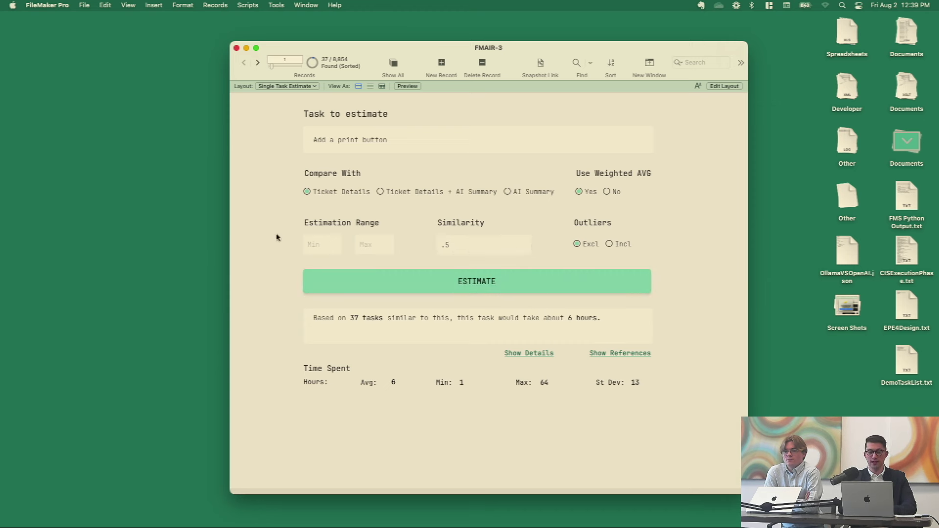
# - Switch Use Weighted AVG to No and back to Yes, and re-estimate with an Estimation Range maximum of 30
pyautogui.click(606, 193)
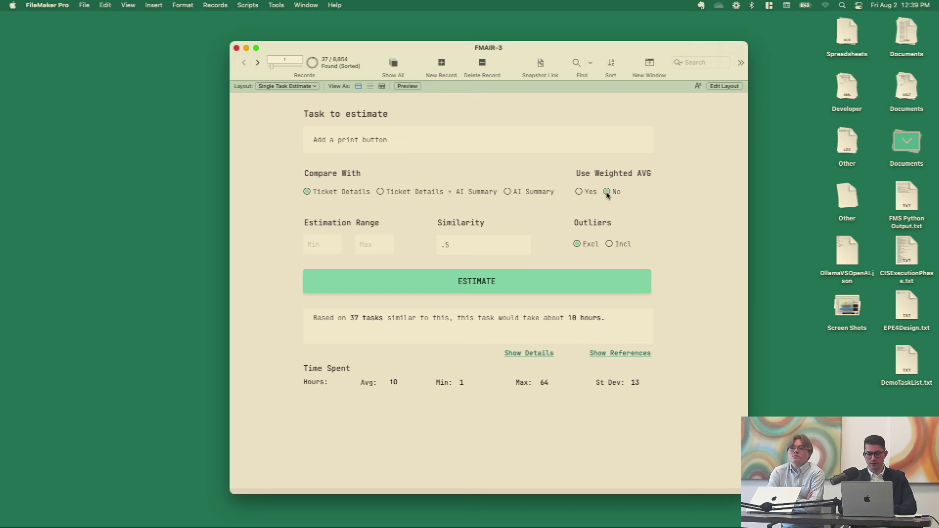
pyautogui.click(582, 192)
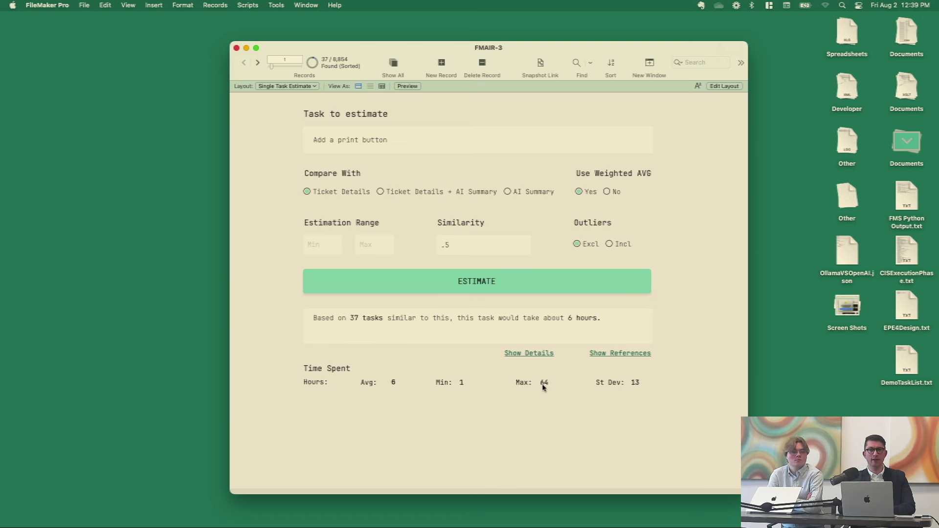
pyautogui.click(375, 243)
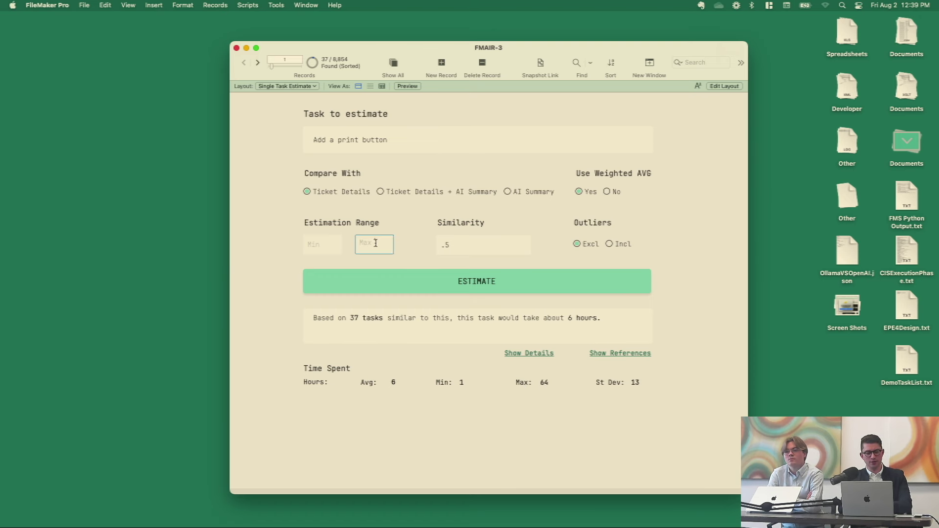
pyautogui.write('30')
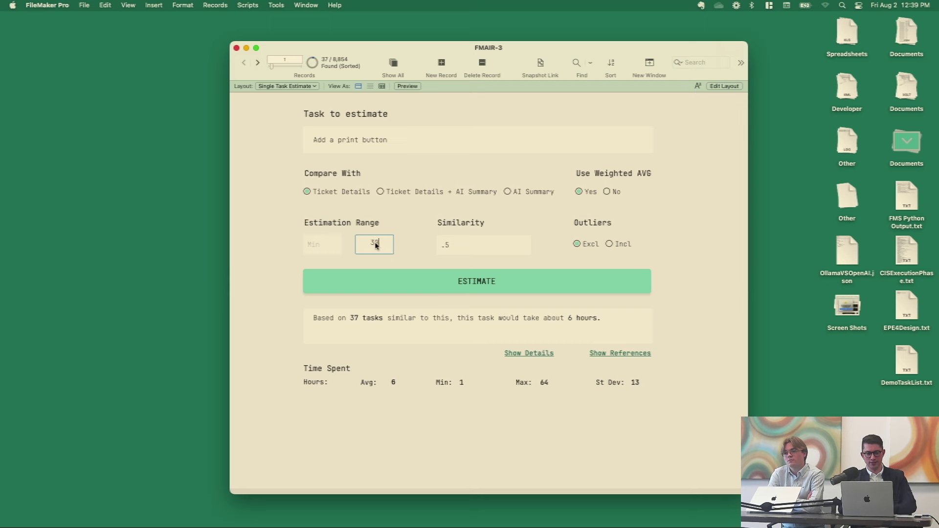
pyautogui.click(287, 248)
pyautogui.click(465, 283)
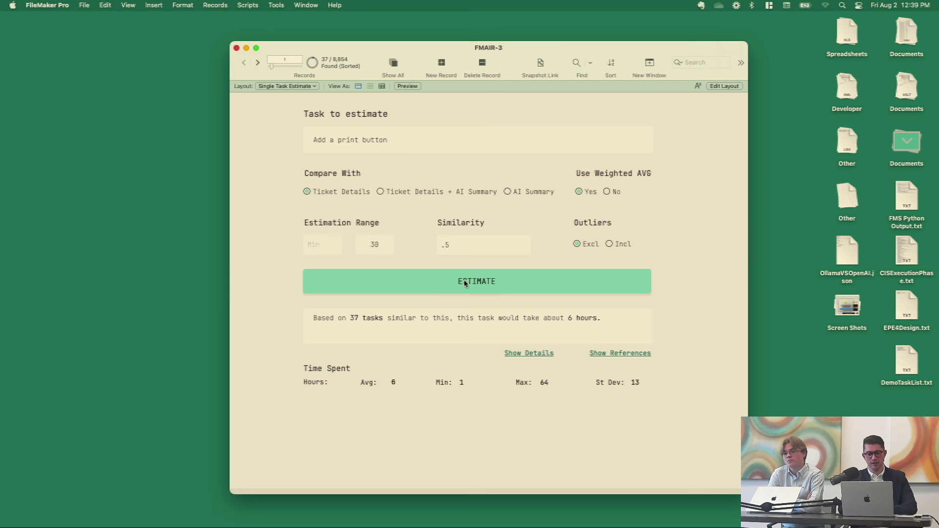
pyautogui.click(465, 283)
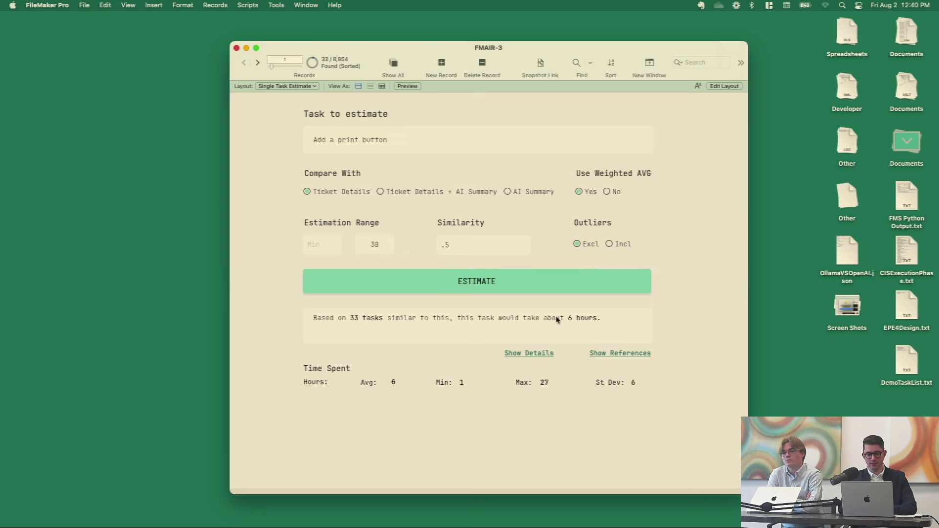
# - Lower the Estimation Range maximum to 20 and run the estimate again
pyautogui.click(384, 248)
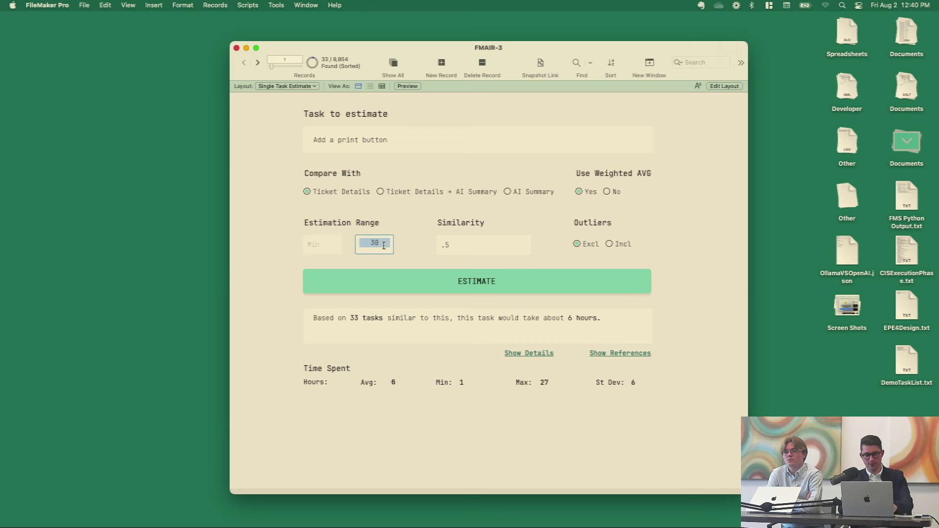
pyautogui.write('20')
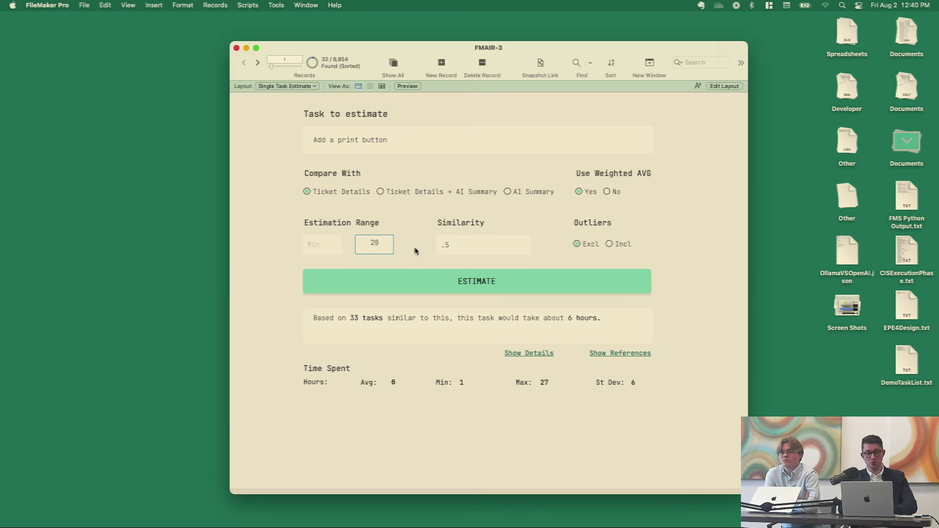
pyautogui.click(449, 281)
pyautogui.click(448, 281)
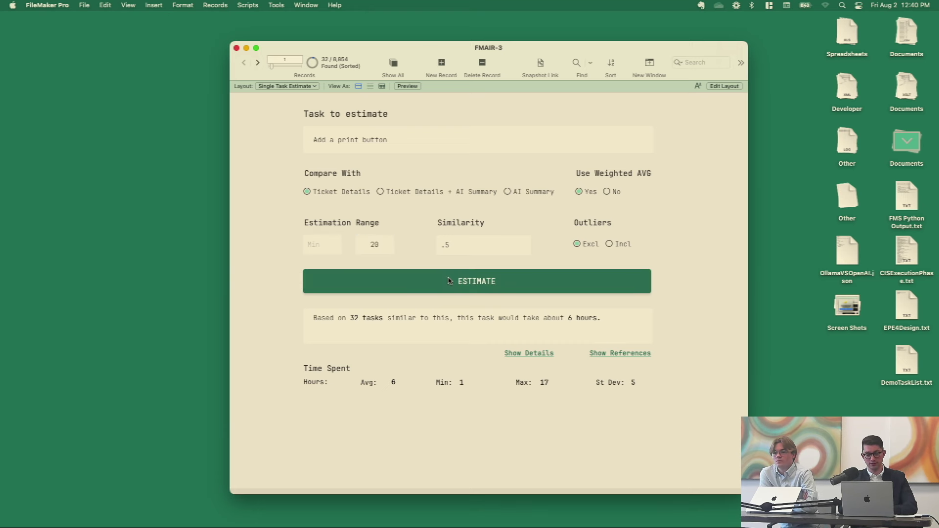
# - Set the Estimation Range maximum to 15 and re-run the estimate
pyautogui.click(376, 245)
pyautogui.press('BackSpace')
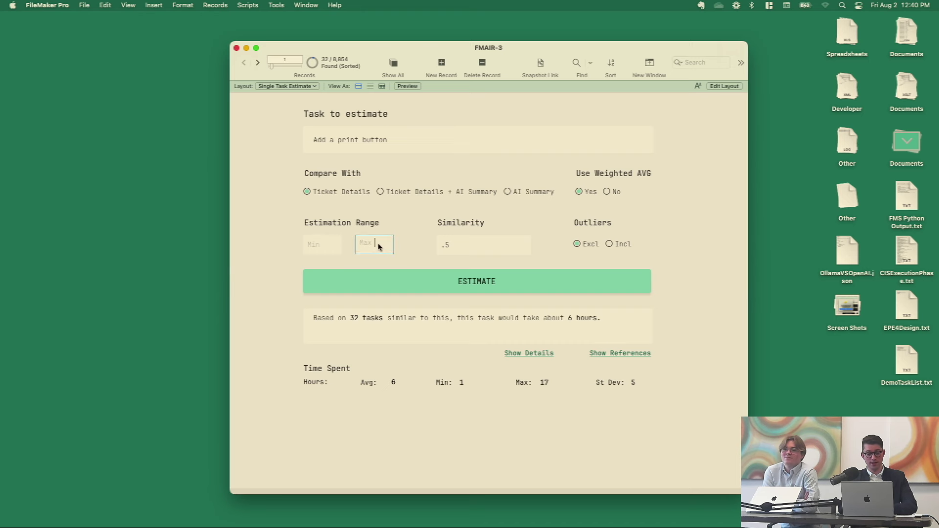
pyautogui.write('15')
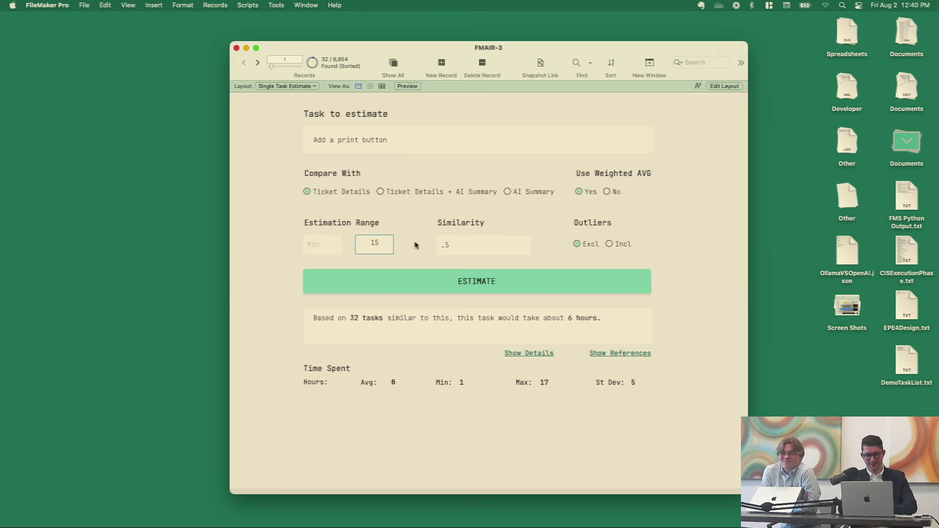
pyautogui.click(443, 282)
pyautogui.click(444, 282)
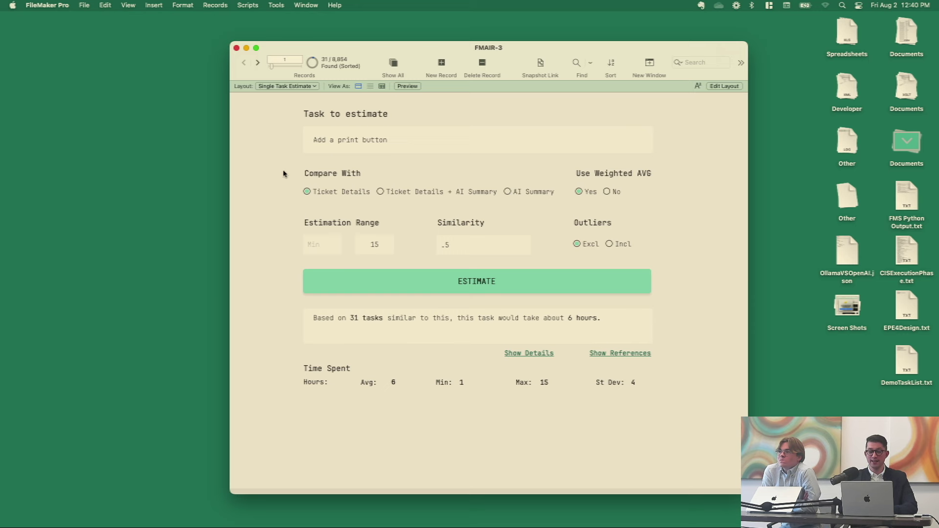
# - Clear the Estimation Range maximum and estimate the print button task without a range limit
pyautogui.click(384, 140)
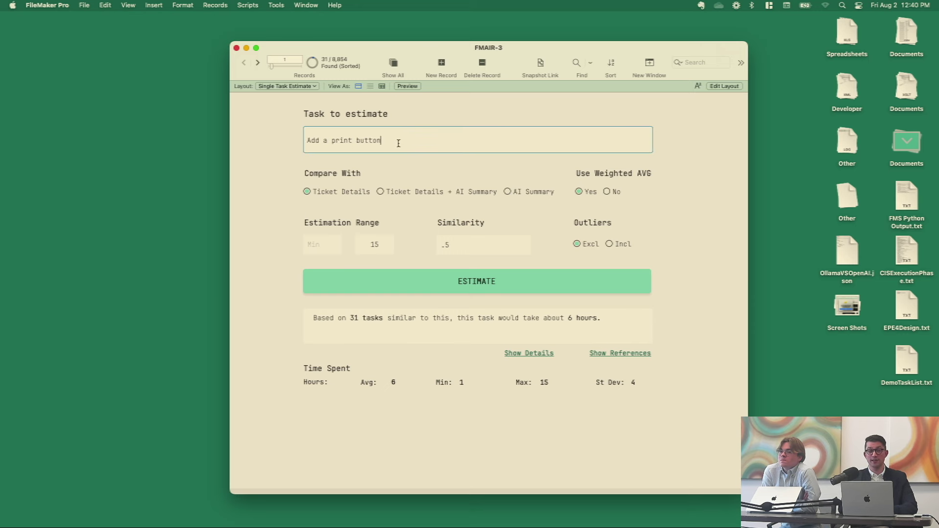
pyautogui.click(272, 137)
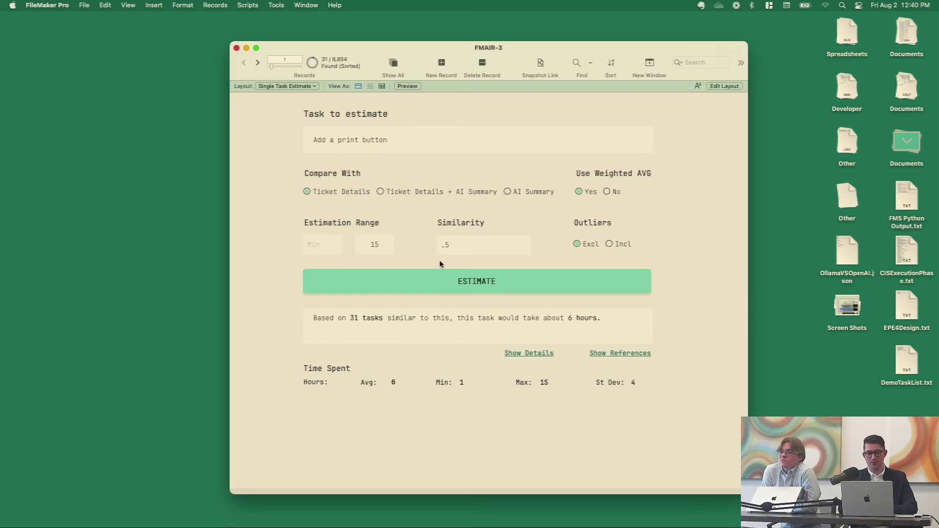
pyautogui.doubleClick(375, 245)
pyautogui.press('BackSpace')
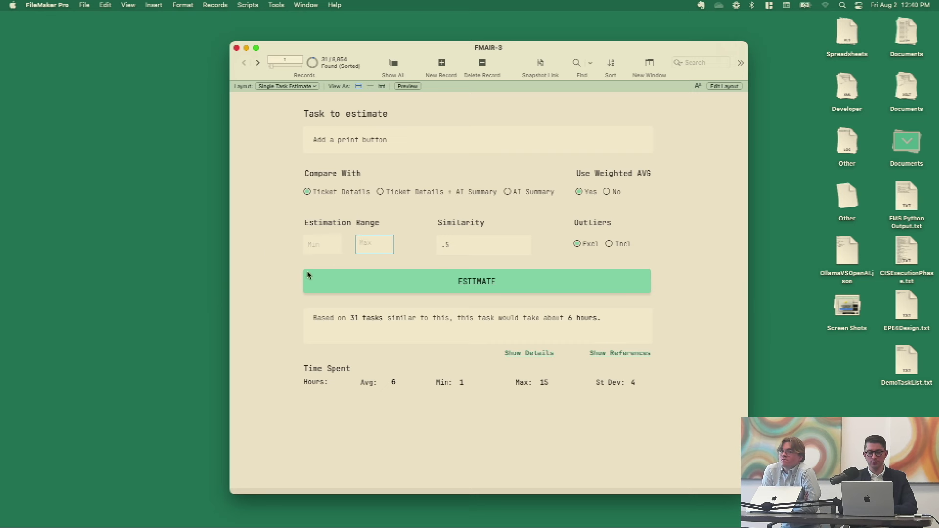
pyautogui.click(266, 260)
pyautogui.click(339, 274)
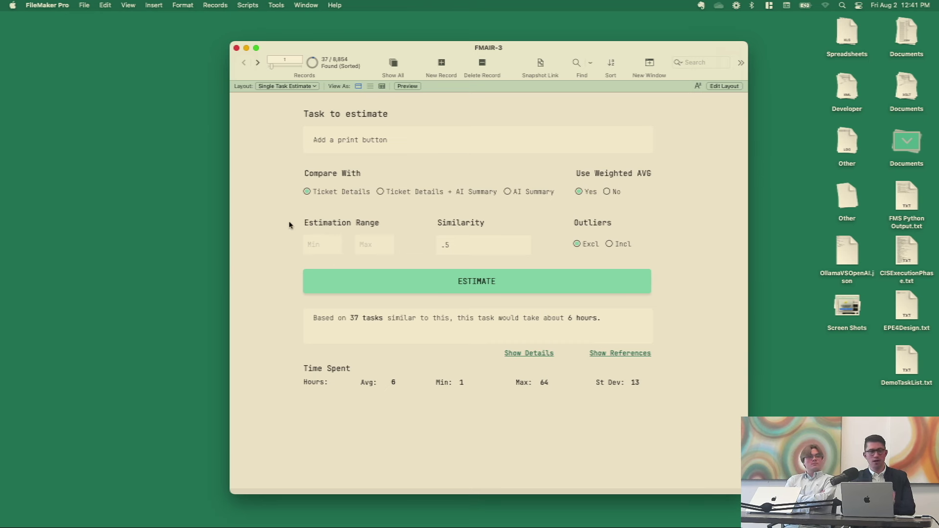
# - On the Multi-Task Estimate layout, load DemoTaskList.txt from the desktop as the task list and run the estimate
pyautogui.click(289, 86)
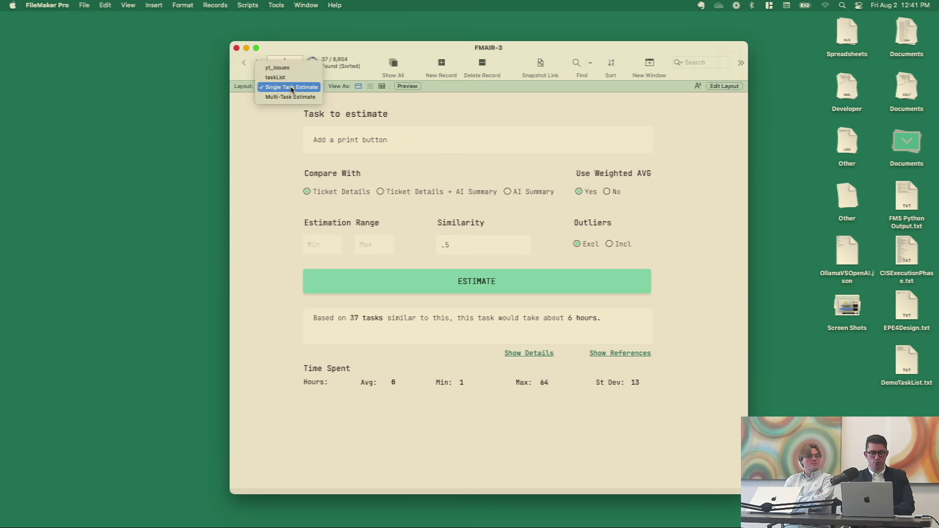
pyautogui.click(289, 97)
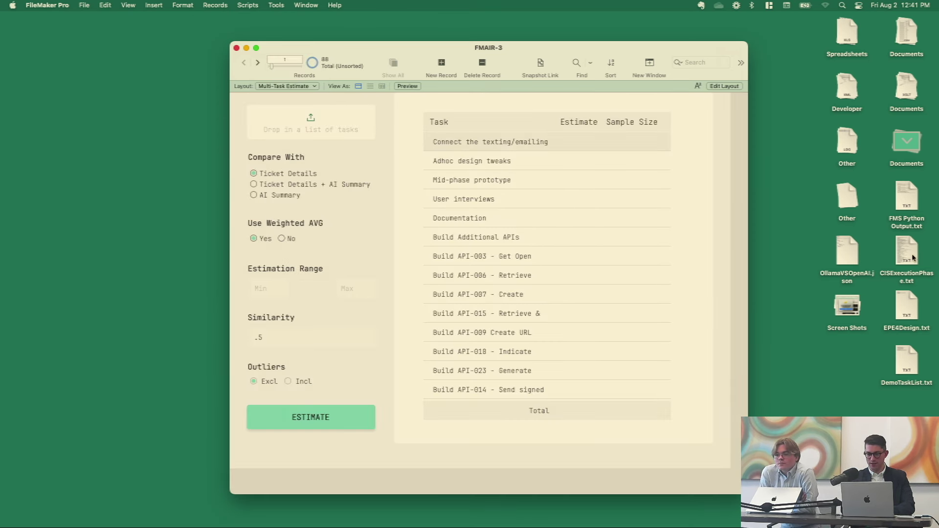
pyautogui.click(910, 368)
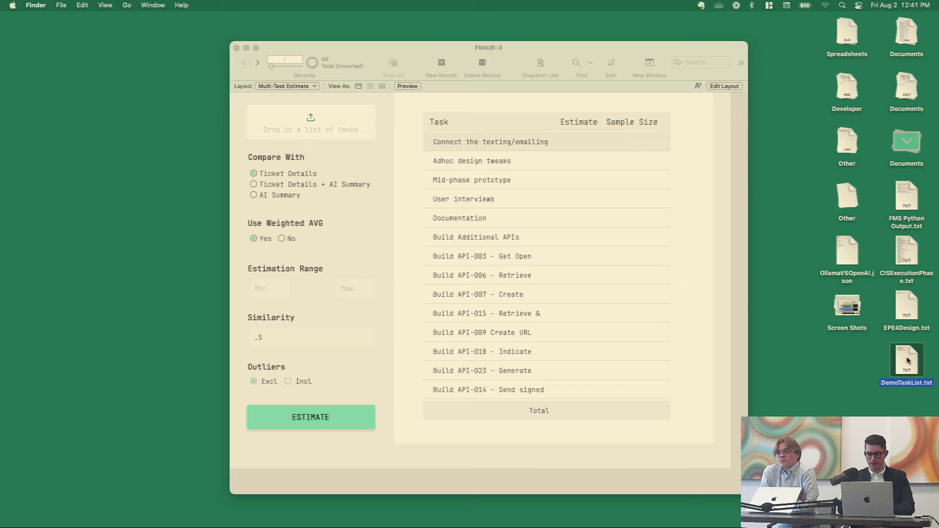
pyautogui.moveTo(906, 360); pyautogui.dragTo(316, 122)
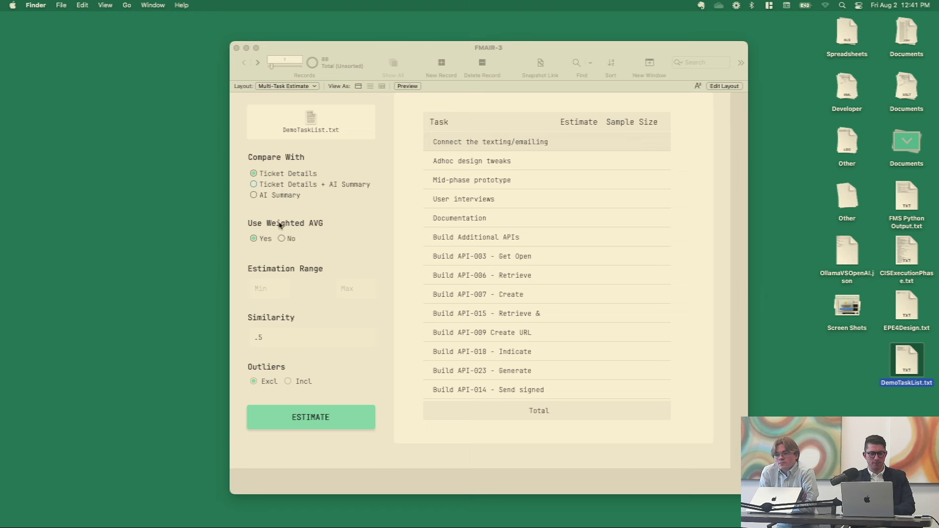
pyautogui.click(303, 417)
pyautogui.click(321, 421)
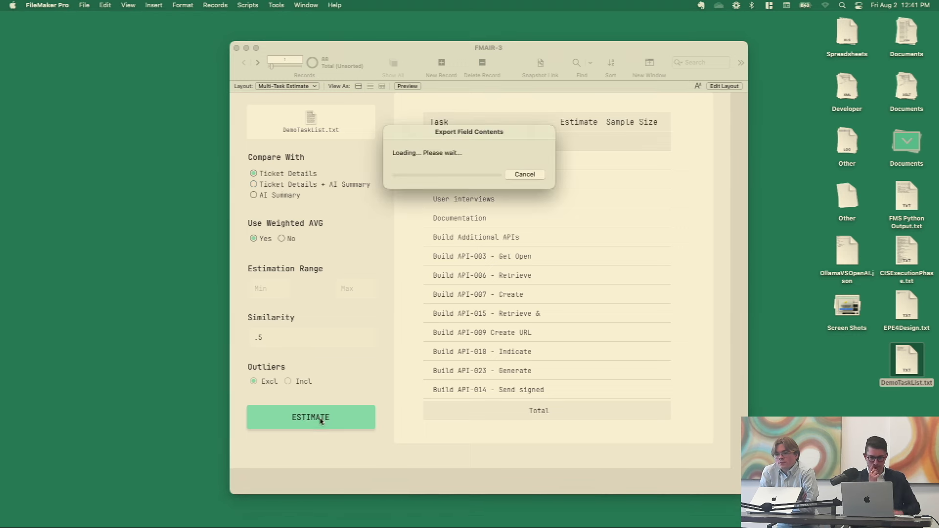